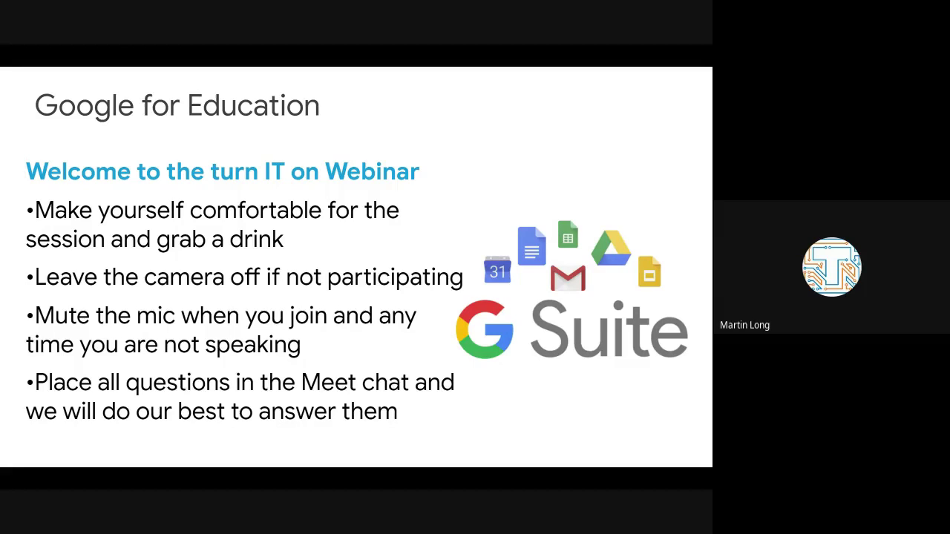
pyautogui.press('Right')
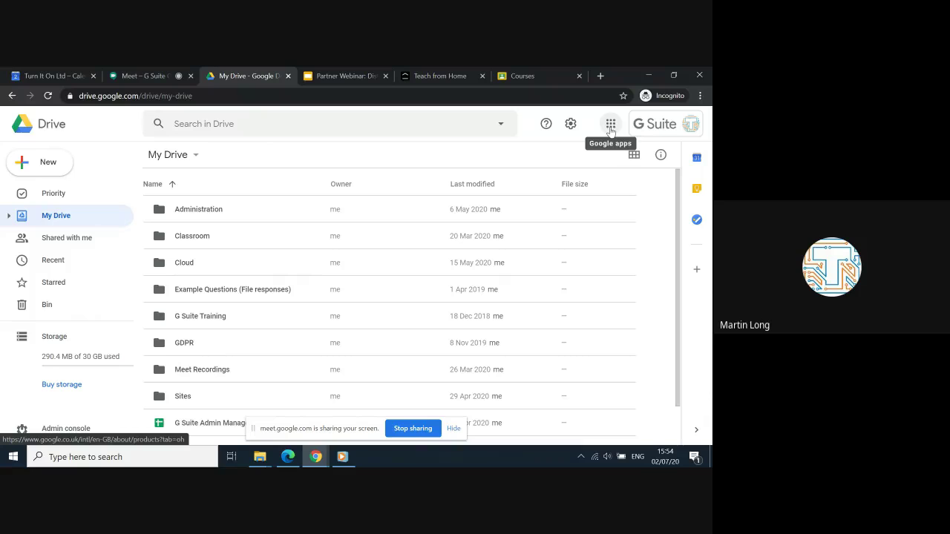
# - Look over the available Google apps from My Drive, and close the list
pyautogui.click(610, 131)
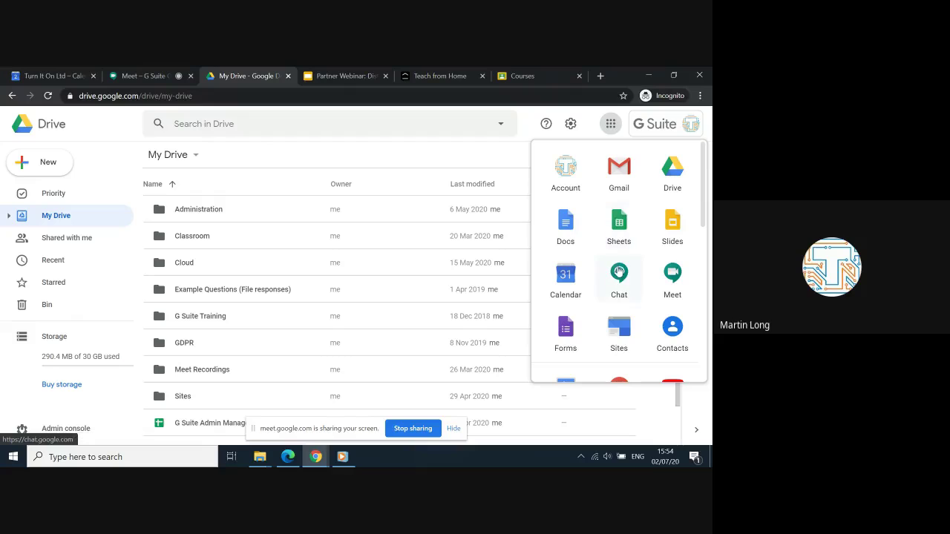
pyautogui.scroll(-1, 619, 271)
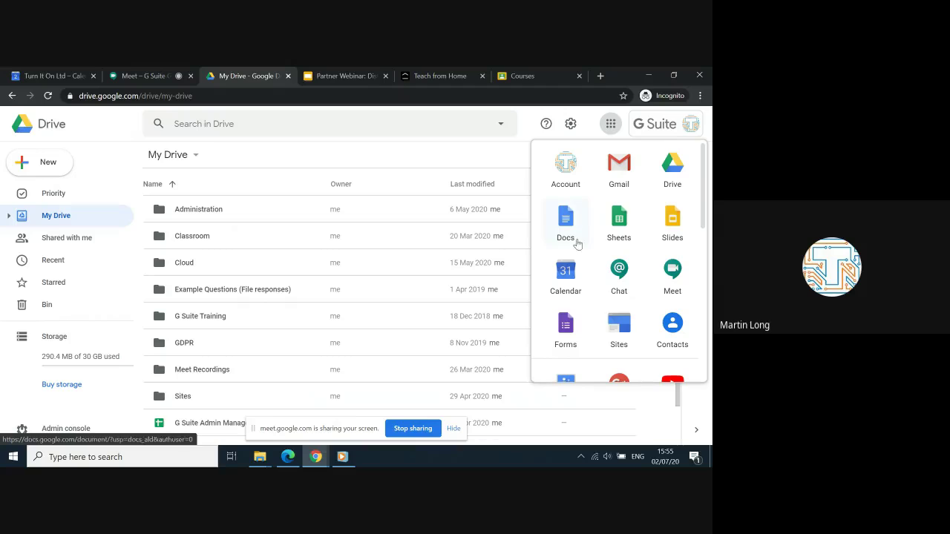
pyautogui.click(411, 150)
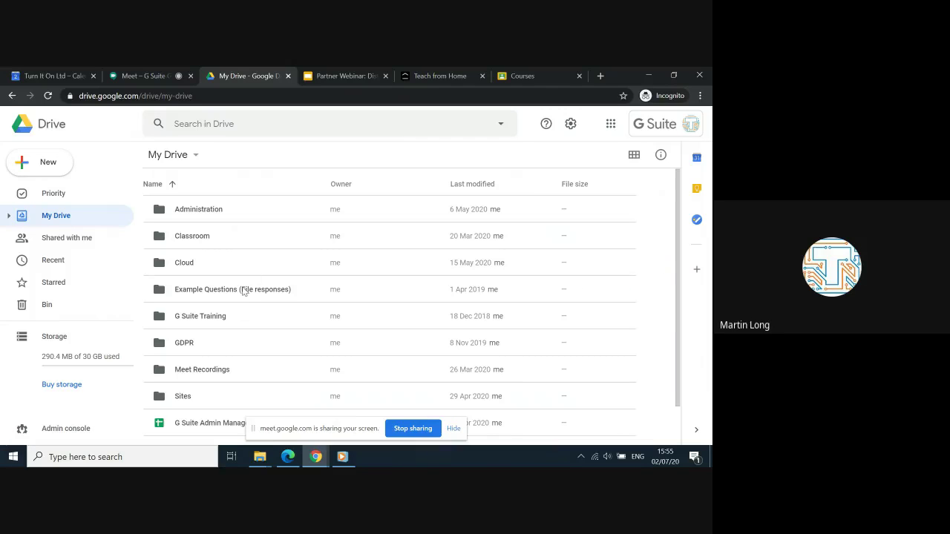
# - Create a new folder named Test in My Drive
pyautogui.click(47, 164)
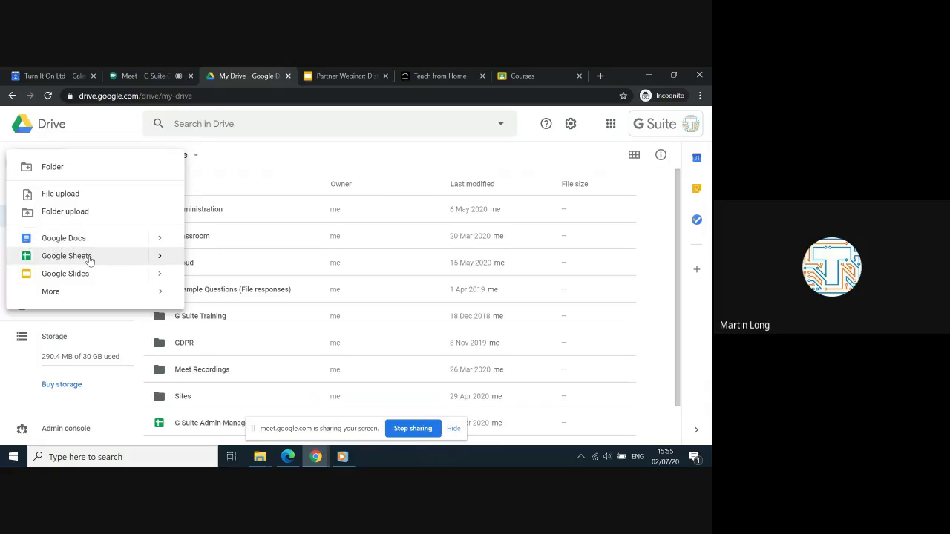
pyautogui.moveTo(69, 296)
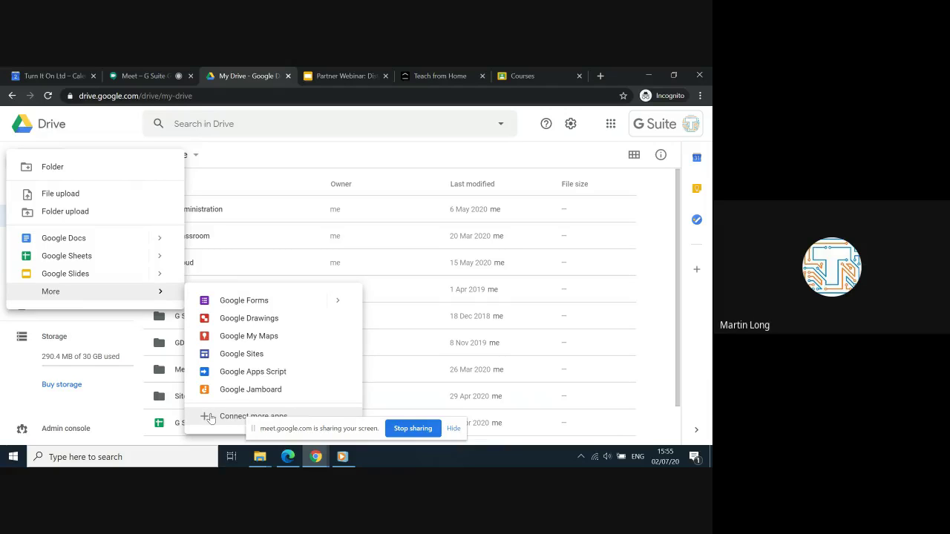
pyautogui.click(45, 176)
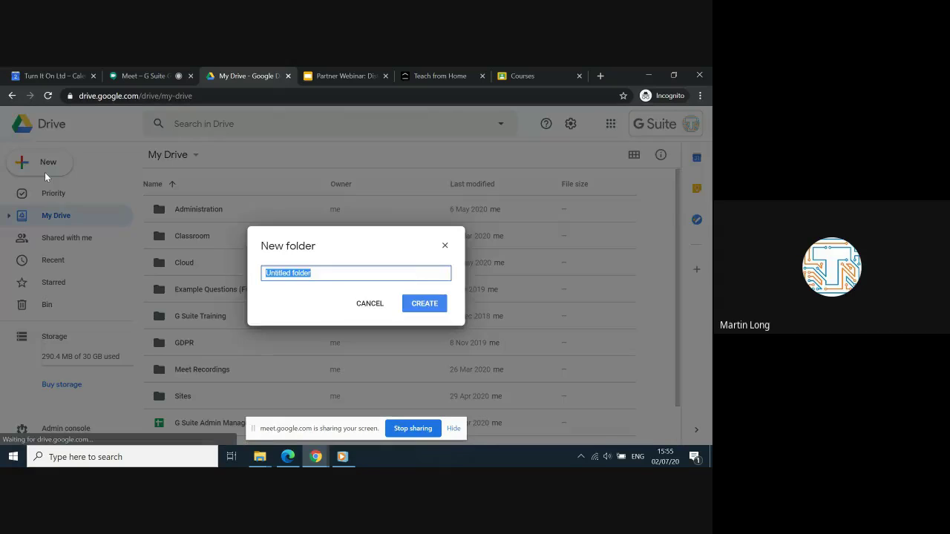
pyautogui.write('Test')
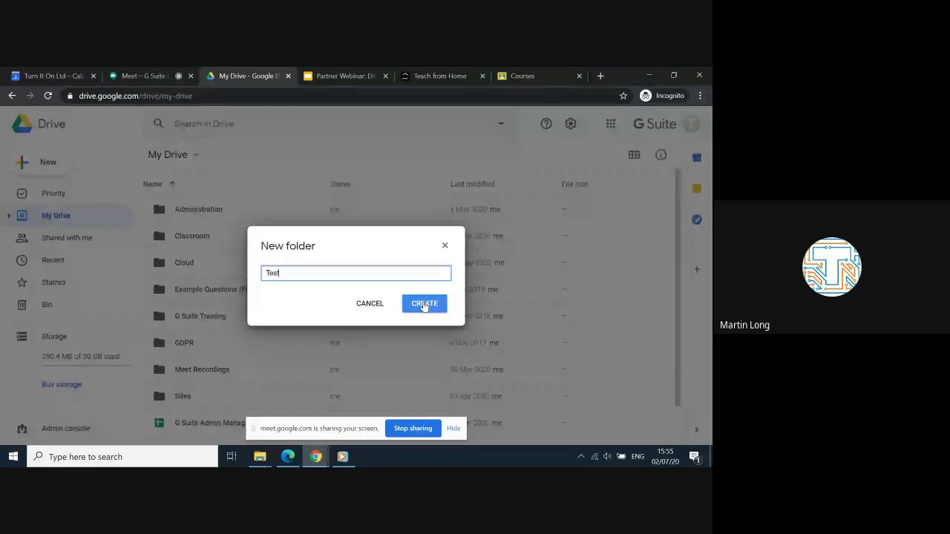
pyautogui.click(424, 304)
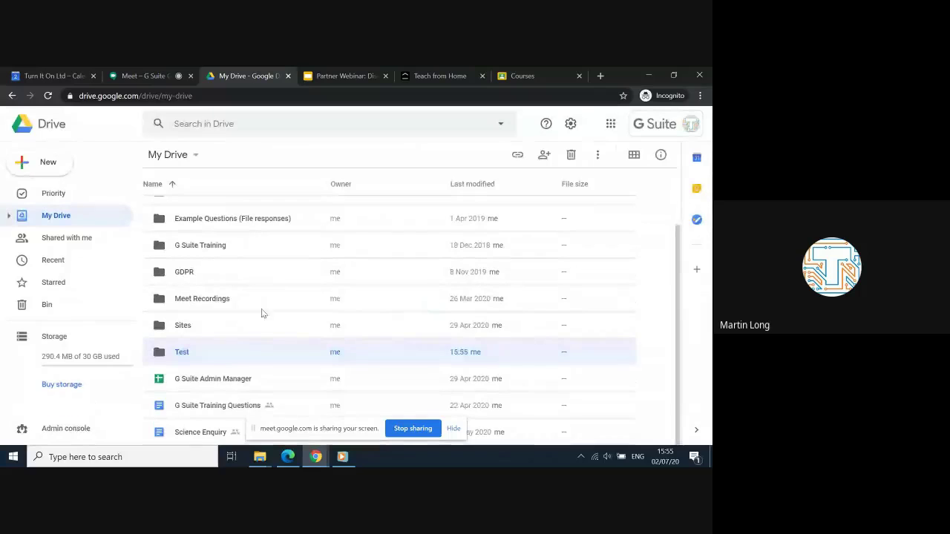
pyautogui.scroll(2, 238, 359)
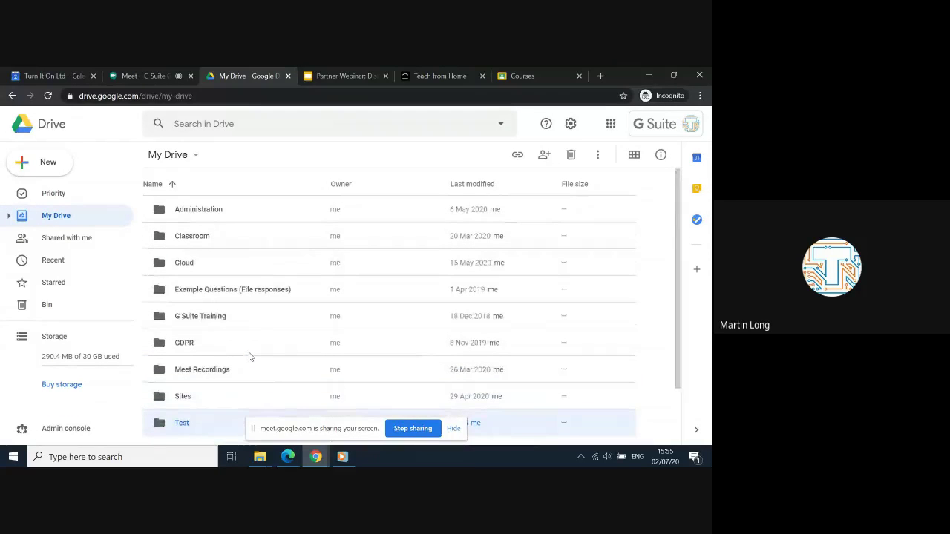
pyautogui.moveTo(259, 457)
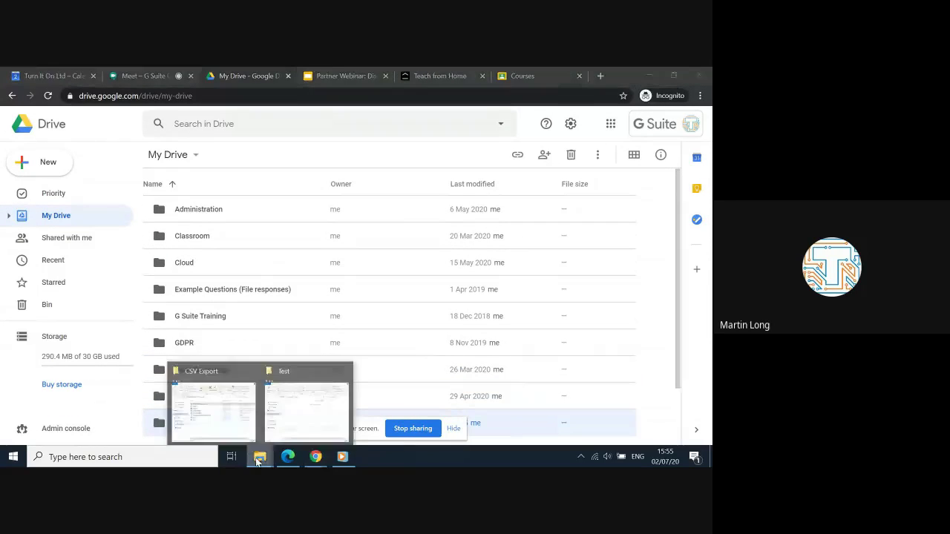
pyautogui.click(286, 422)
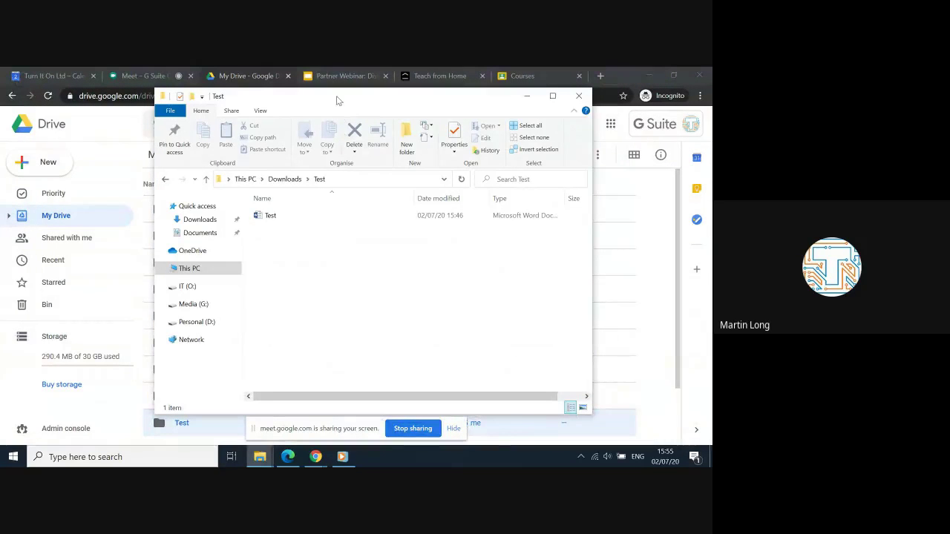
pyautogui.moveTo(337, 99); pyautogui.dragTo(212, 91)
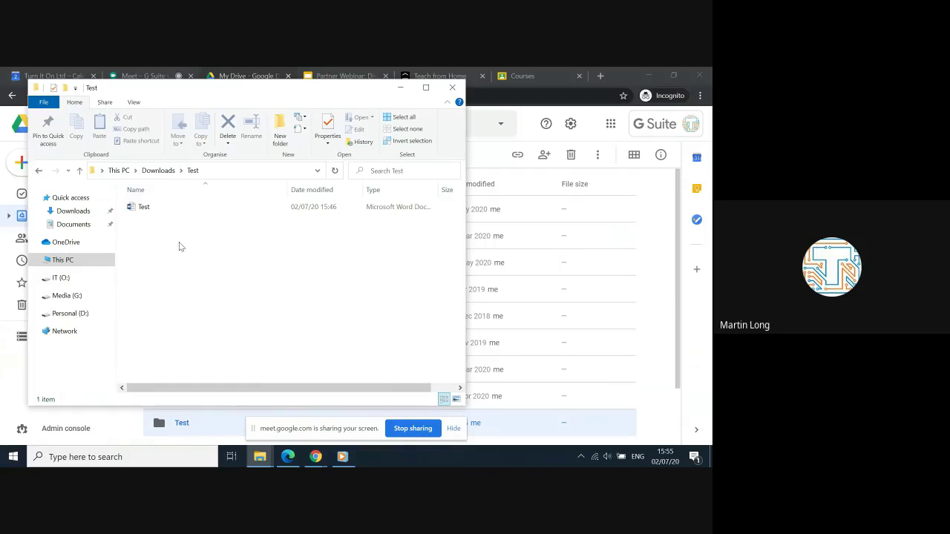
pyautogui.click(141, 213)
pyautogui.moveTo(141, 213); pyautogui.dragTo(520, 313)
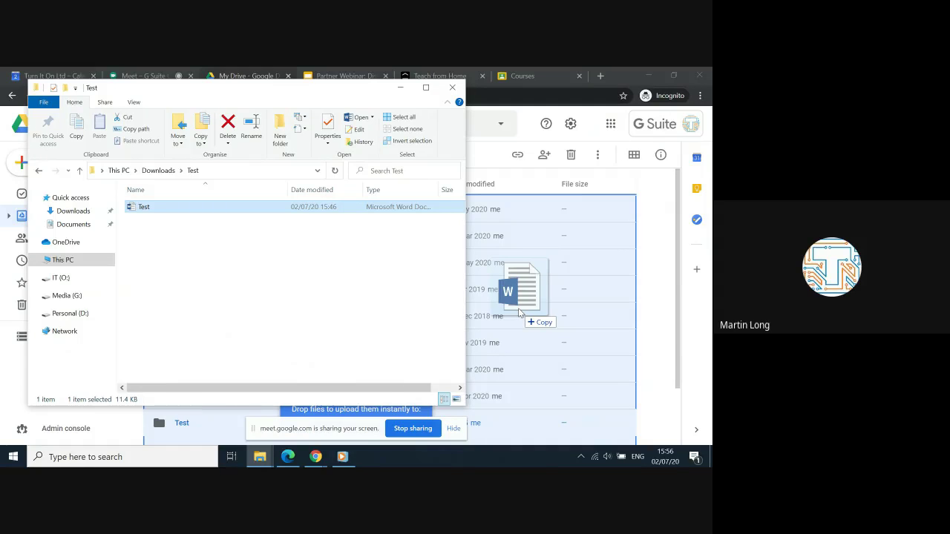
pyautogui.moveTo(519, 313); pyautogui.dragTo(301, 284)
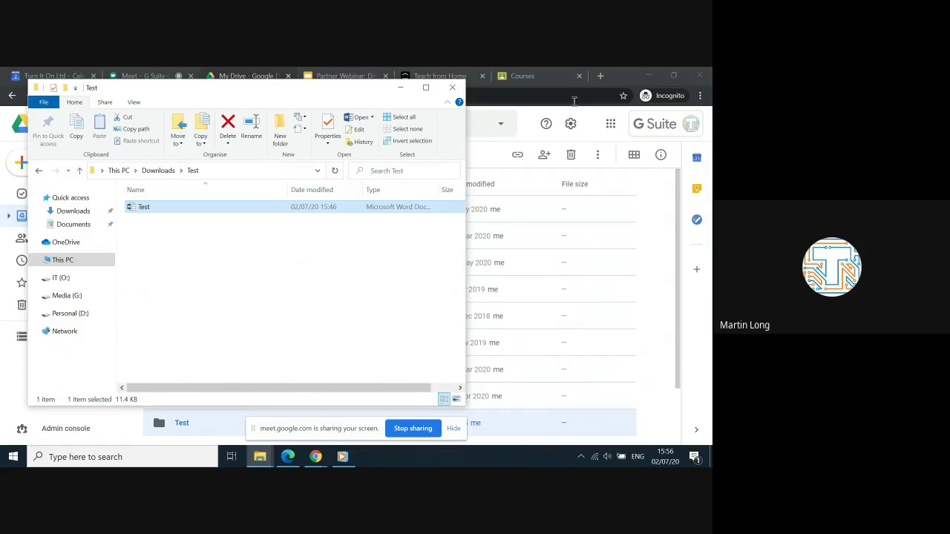
pyautogui.click(622, 74)
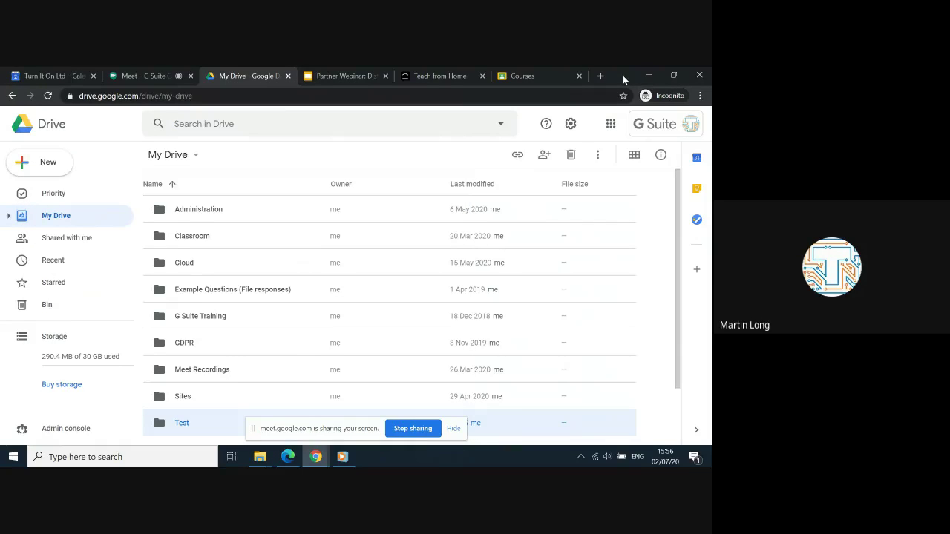
pyautogui.click(39, 162)
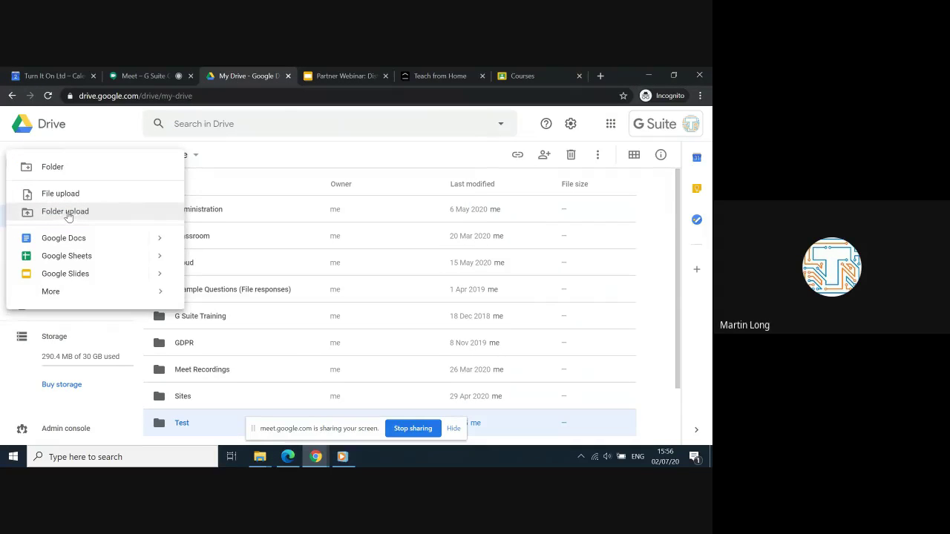
pyautogui.click(74, 195)
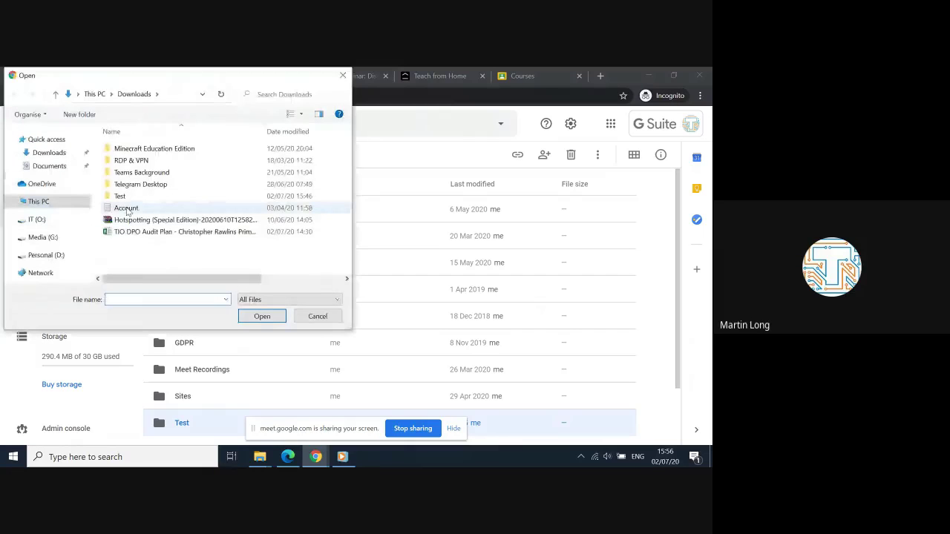
pyautogui.doubleClick(120, 196)
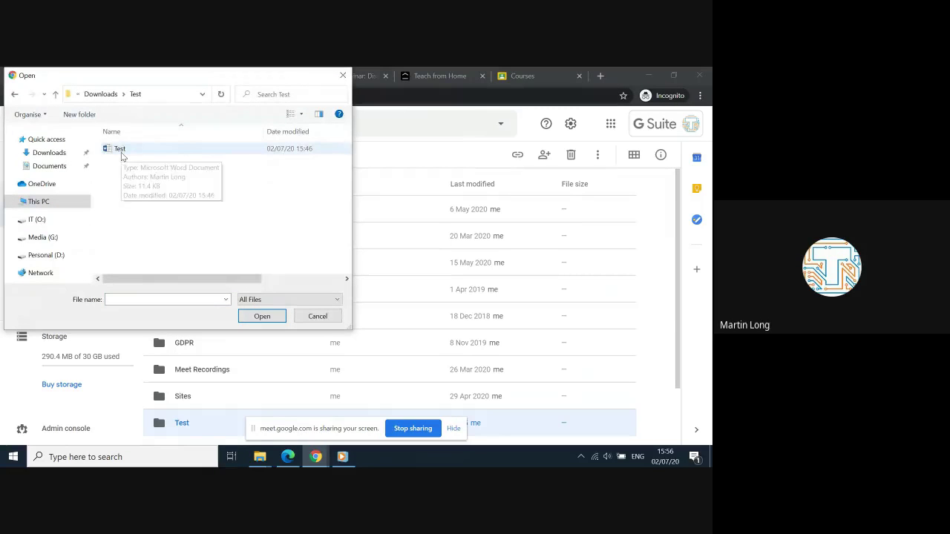
pyautogui.click(308, 317)
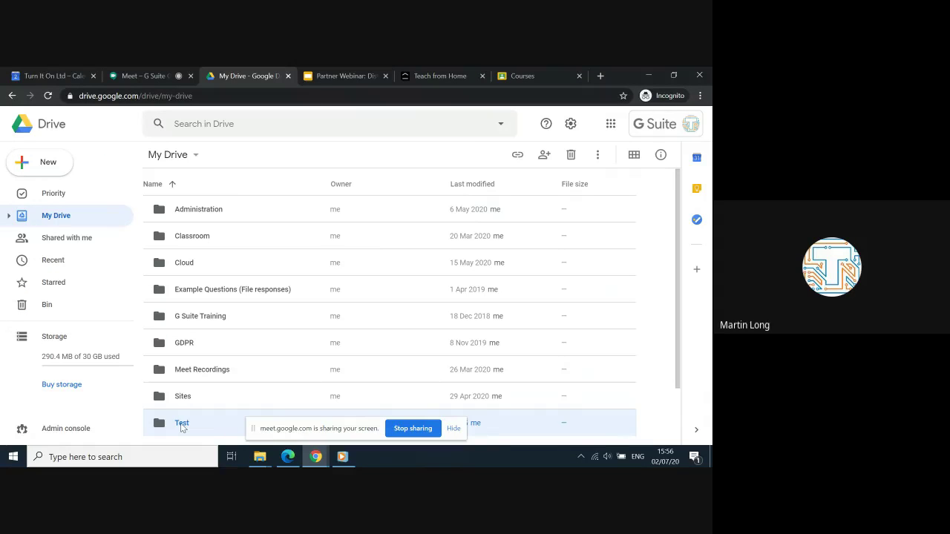
# - Open the Test folder in My Drive and create a subfolder named Admin in it
pyautogui.doubleClick(181, 424)
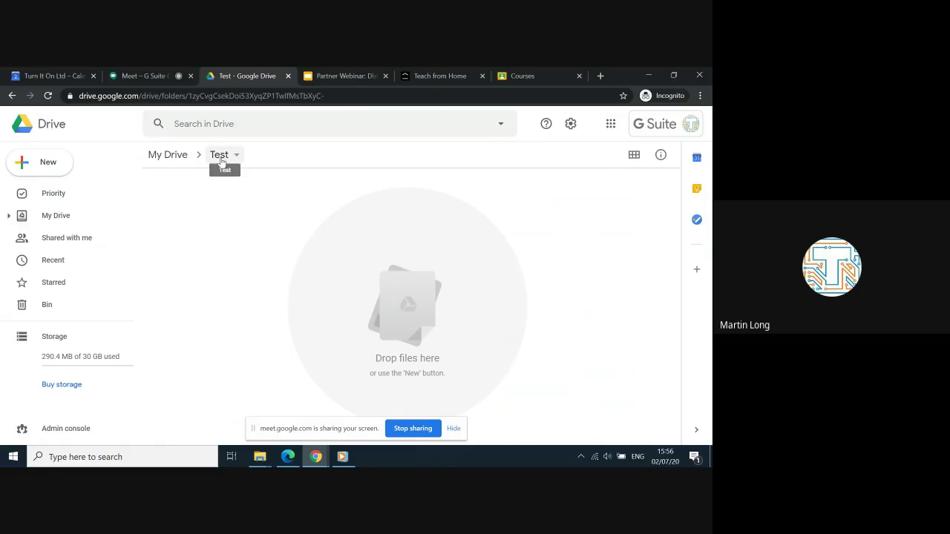
pyautogui.click(48, 164)
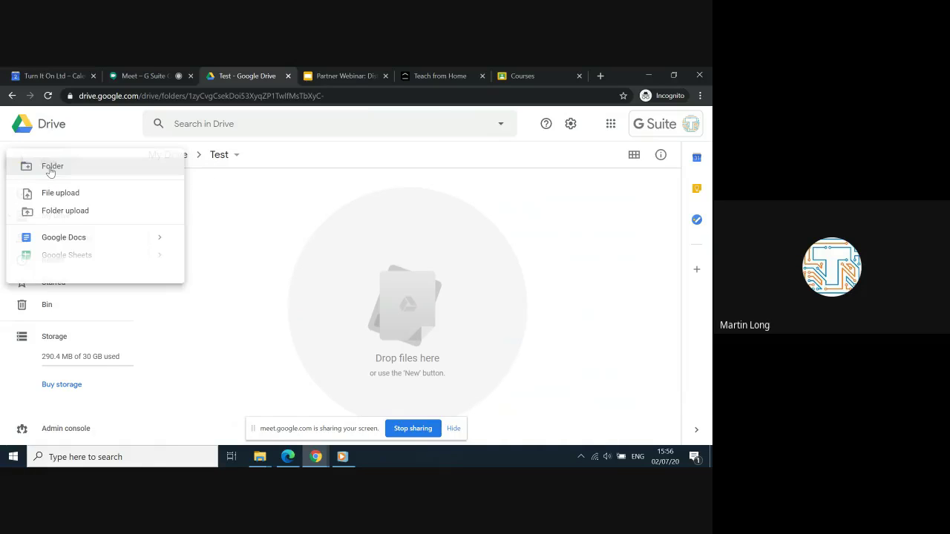
pyautogui.click(99, 167)
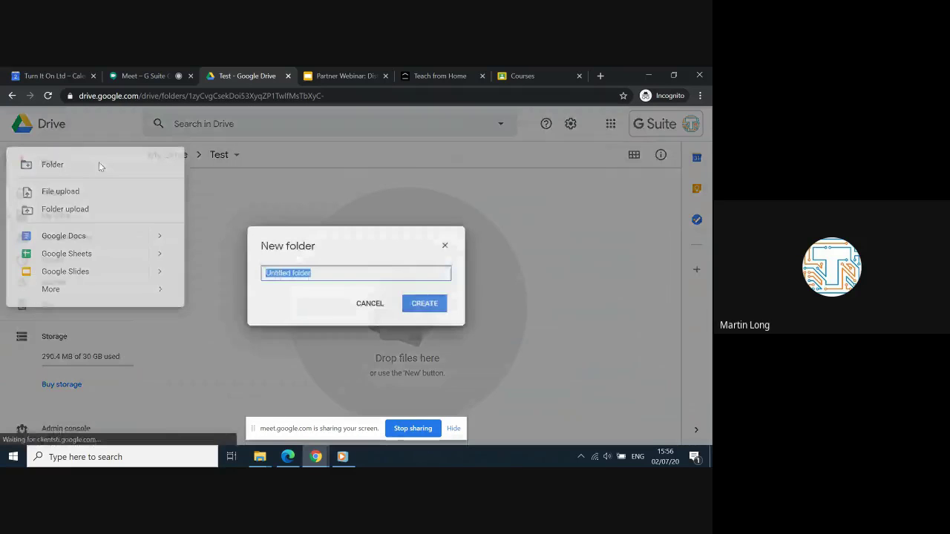
pyautogui.write('Admin')
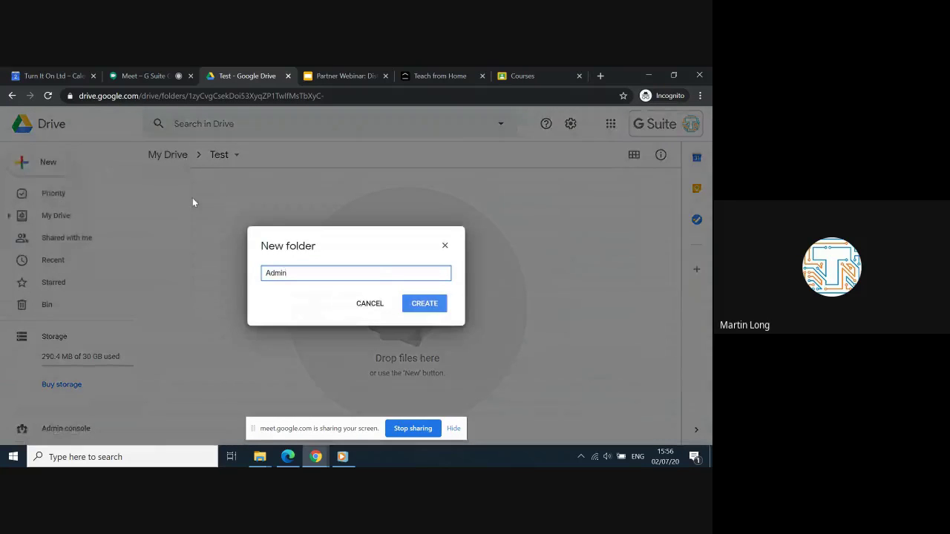
pyautogui.click(406, 305)
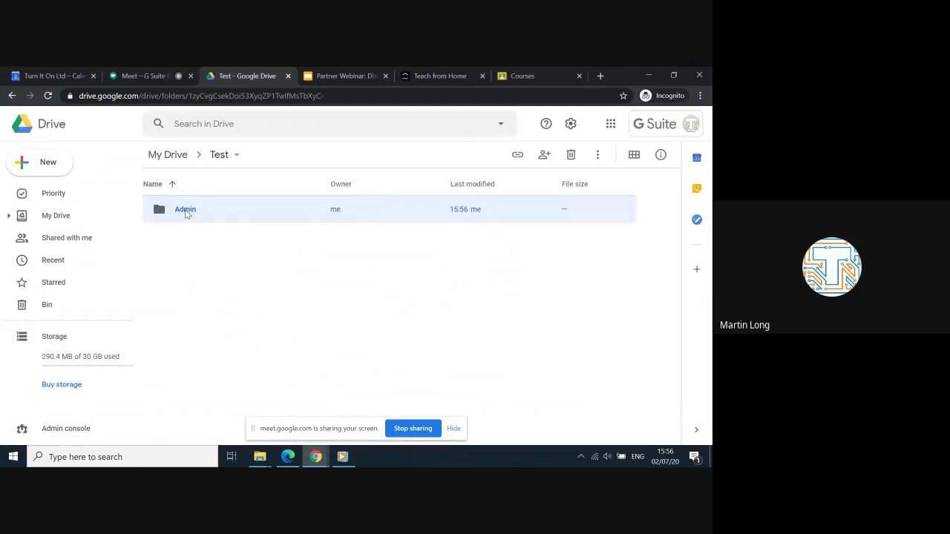
# - Open the Admin folder, go back through Test to My Drive, and return into Test and Admin
pyautogui.doubleClick(185, 210)
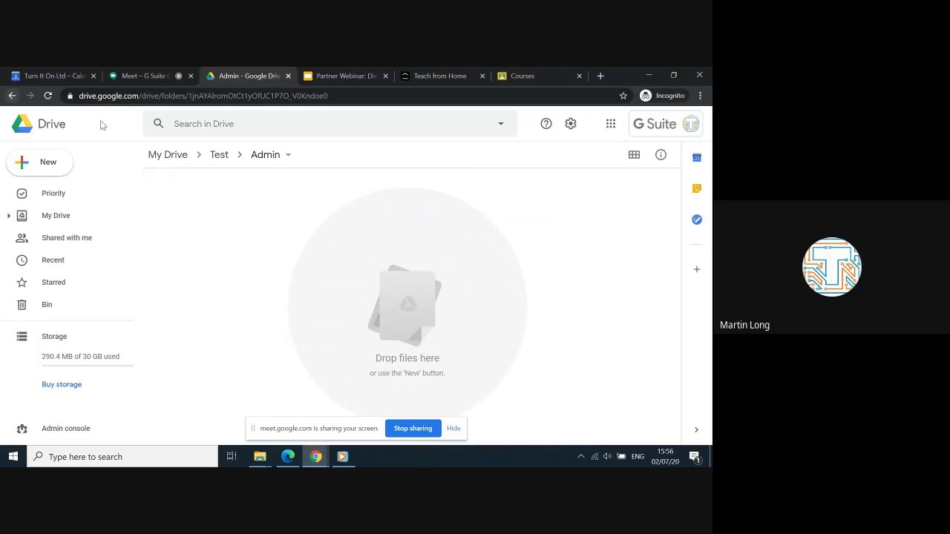
pyautogui.click(219, 156)
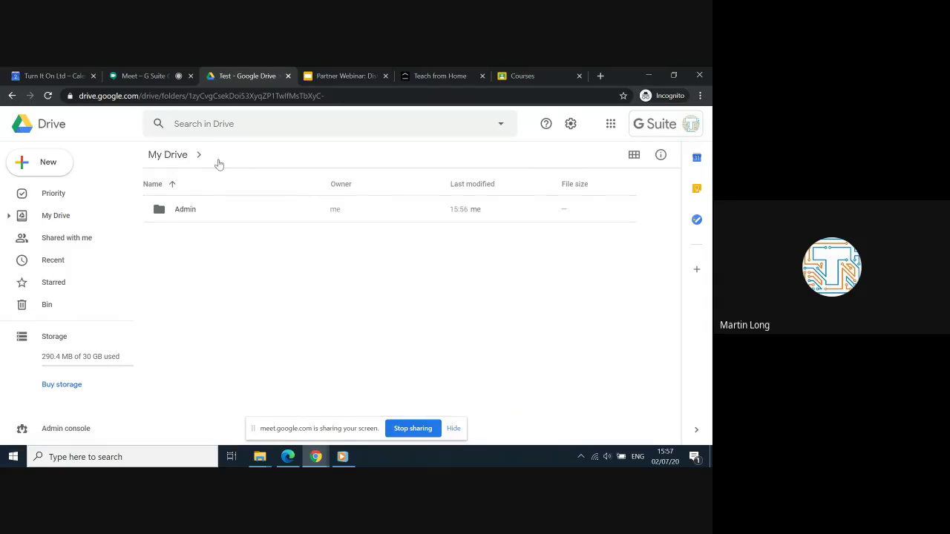
pyautogui.click(175, 158)
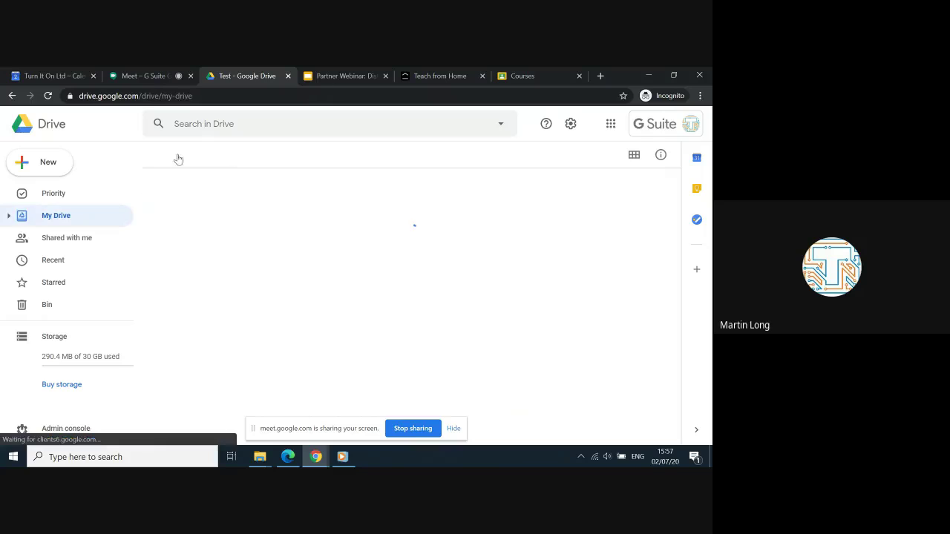
pyautogui.doubleClick(177, 428)
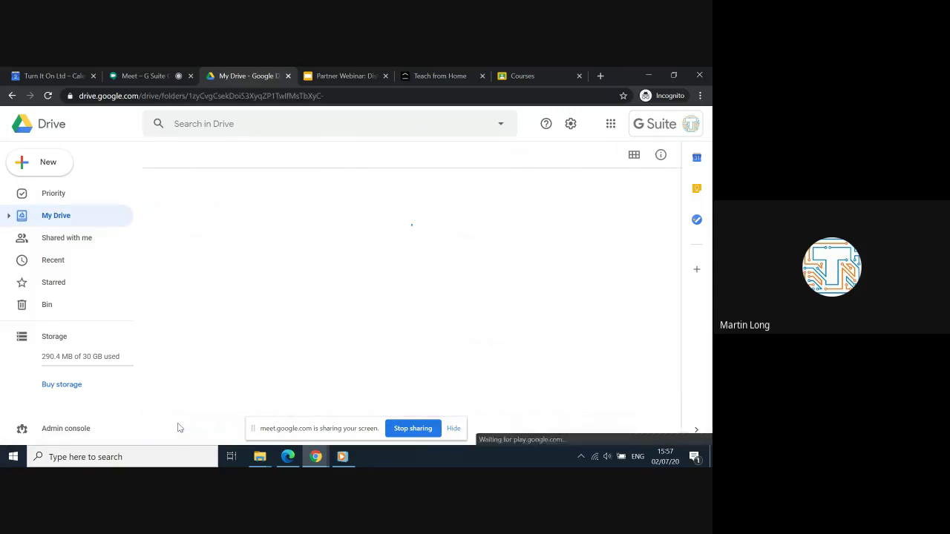
pyautogui.click(183, 217)
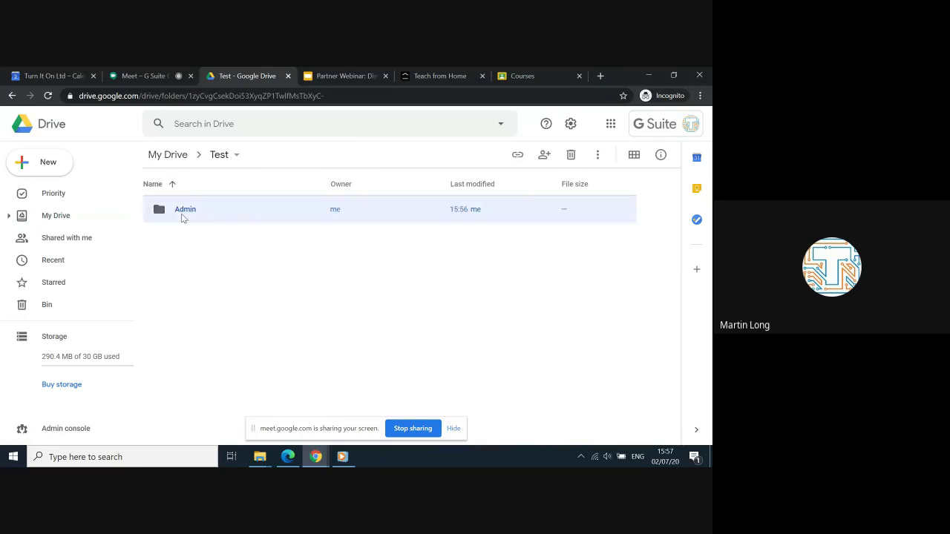
pyautogui.doubleClick(182, 216)
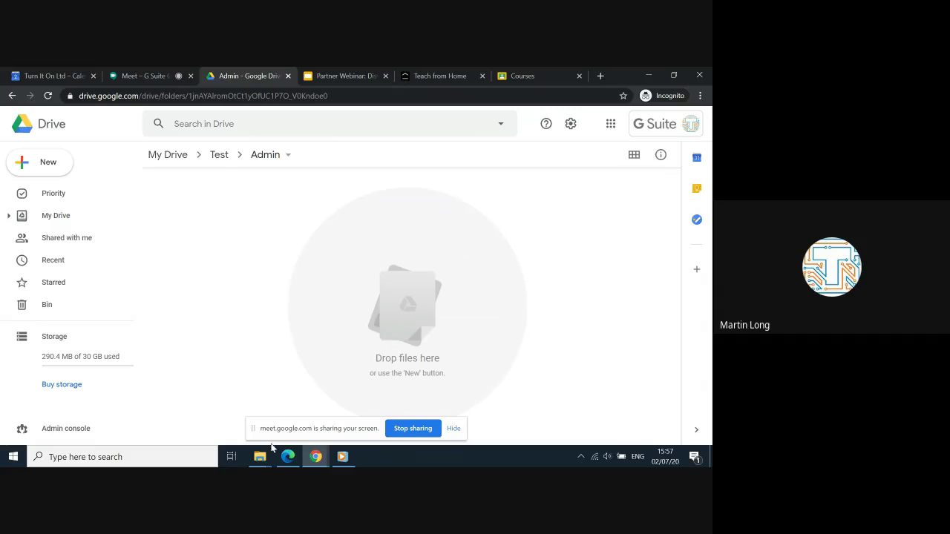
# - Upload the Test Word document from the local Downloads > Test folder into the Admin folder and dismiss the upload notice
pyautogui.moveTo(262, 458)
pyautogui.click(304, 400)
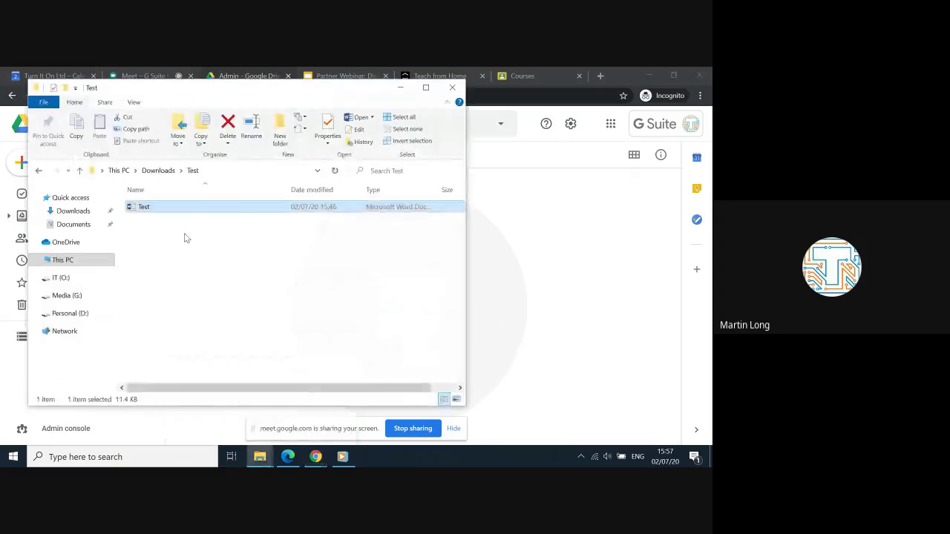
pyautogui.moveTo(144, 213); pyautogui.dragTo(532, 259)
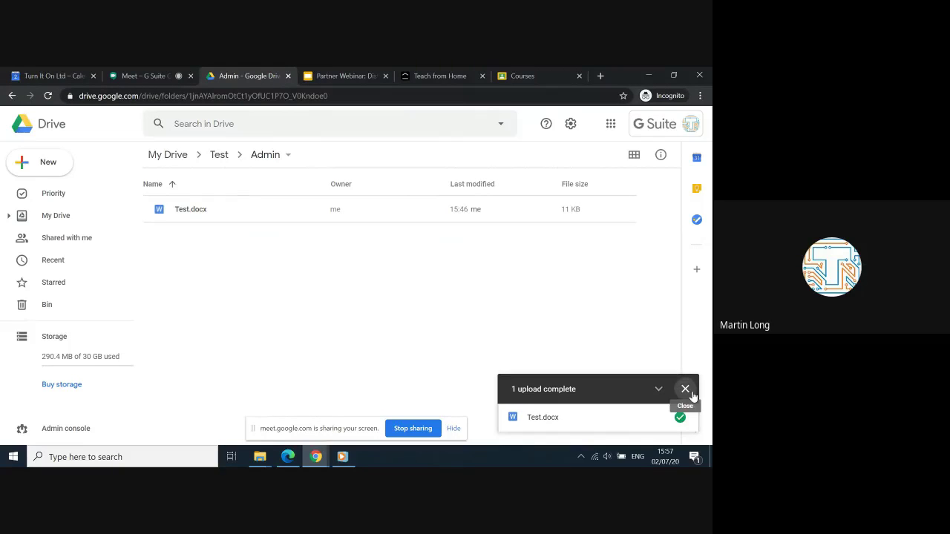
pyautogui.click(685, 391)
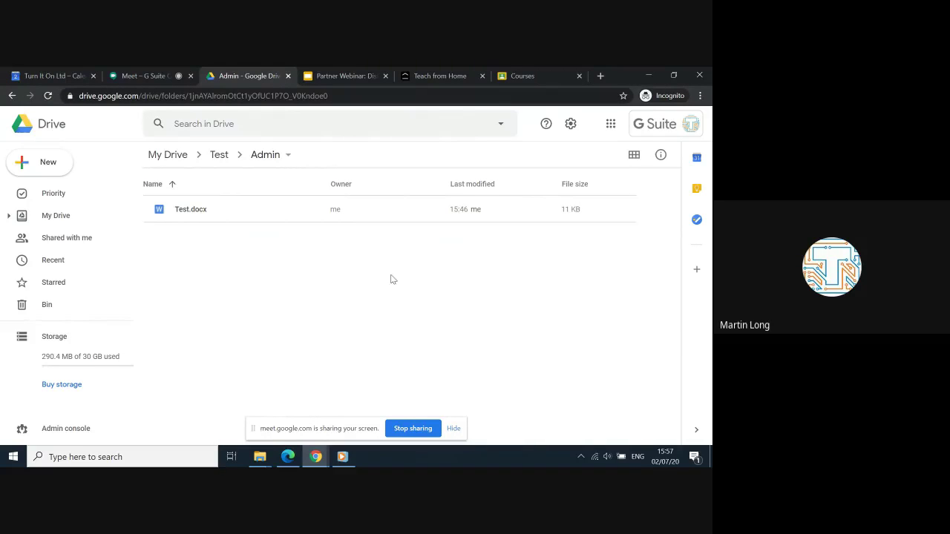
# - Open Test.docx from the Admin folder in Google Docs, dismiss the Office editing welcome, and place the cursor at the end of the text
pyautogui.click(186, 211)
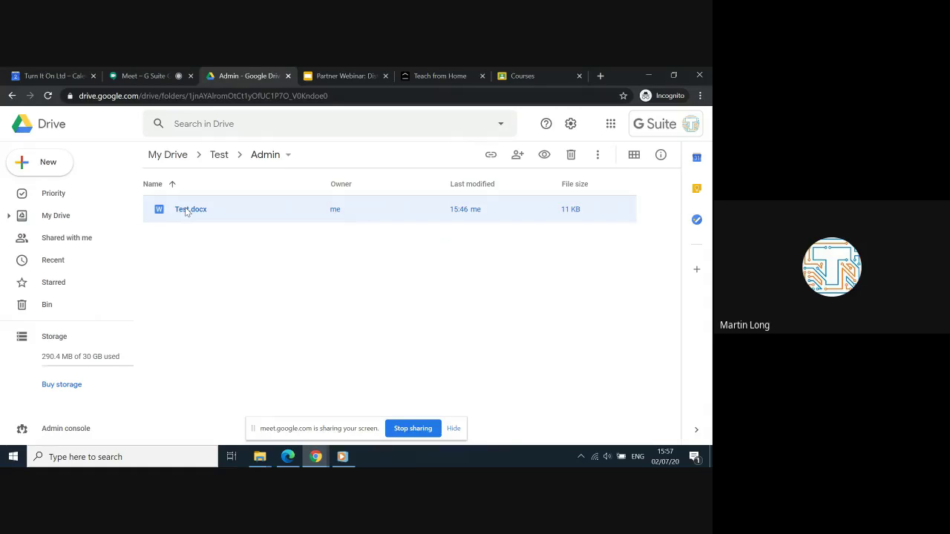
pyautogui.doubleClick(185, 209)
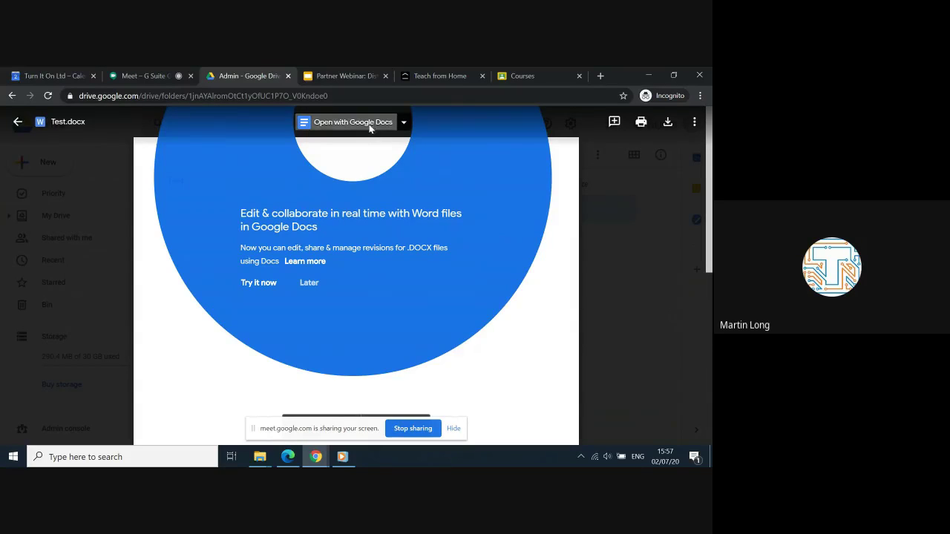
pyautogui.click(353, 123)
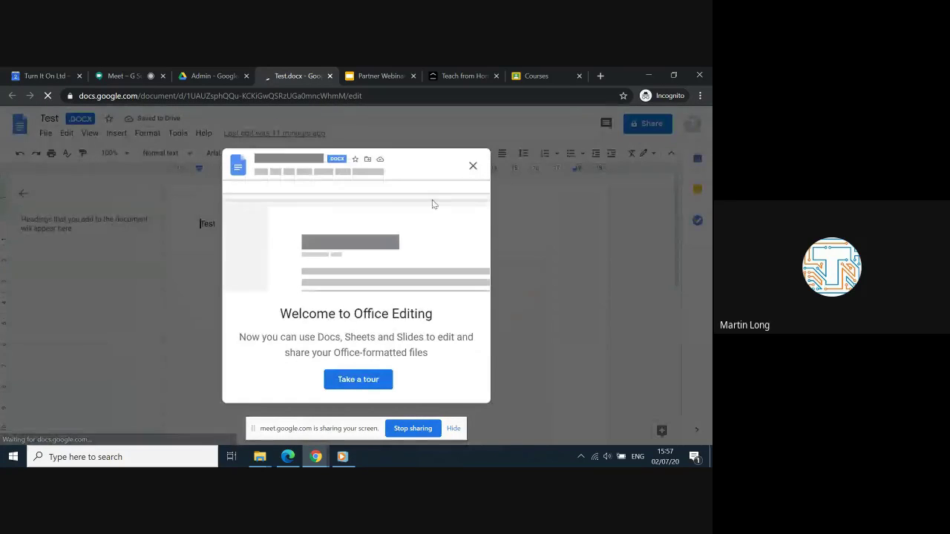
pyautogui.click(472, 166)
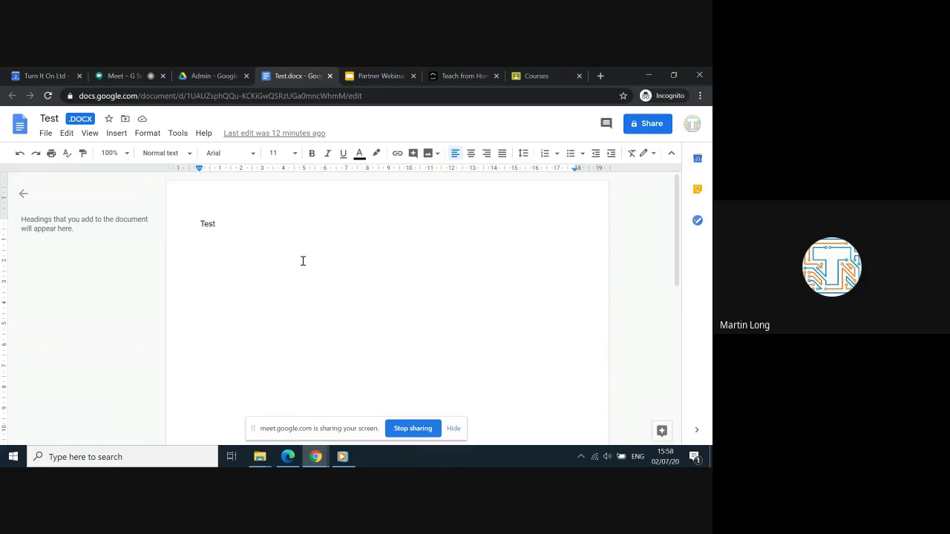
pyautogui.press('End')
# - Browse My Drive to the Test > Admin folder from the document's open-file dialog, and close the dialog without opening anything
pyautogui.click(46, 133)
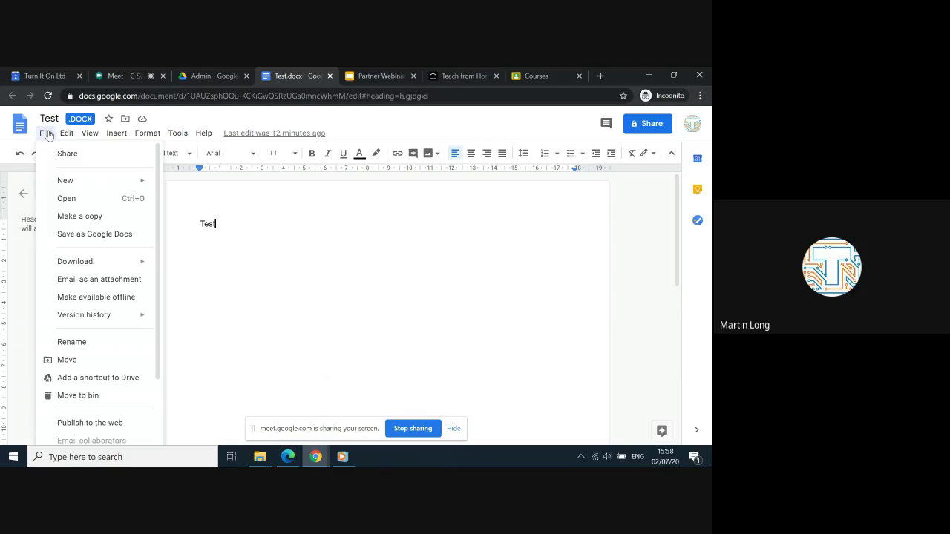
pyautogui.click(71, 201)
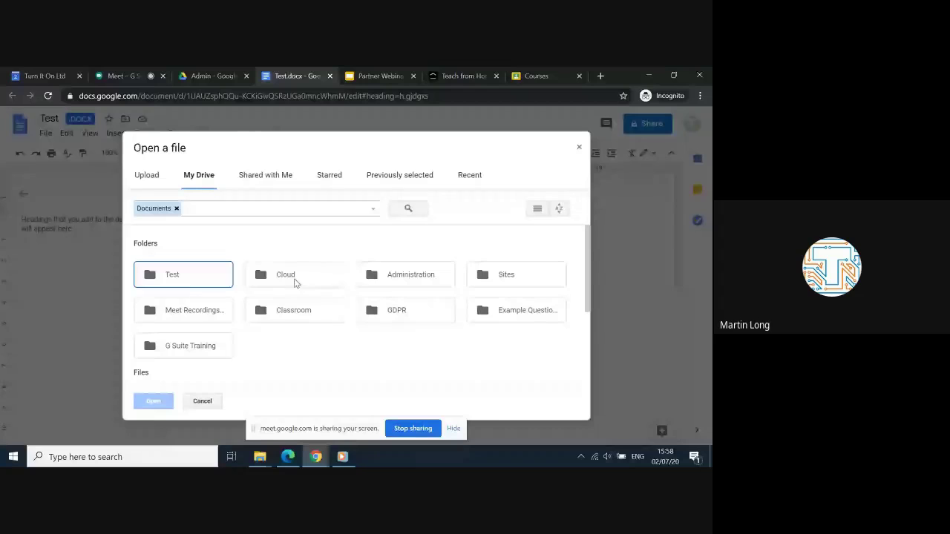
pyautogui.doubleClick(174, 273)
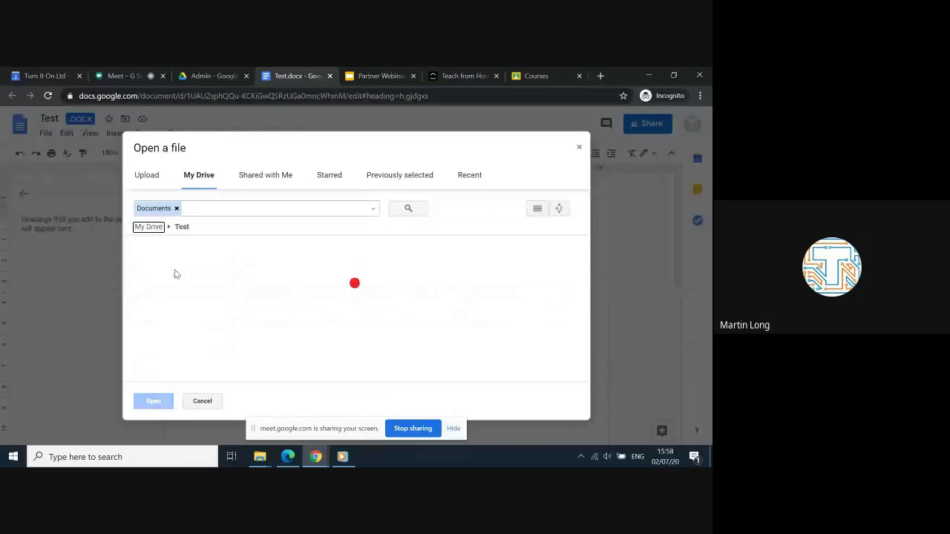
pyautogui.doubleClick(180, 289)
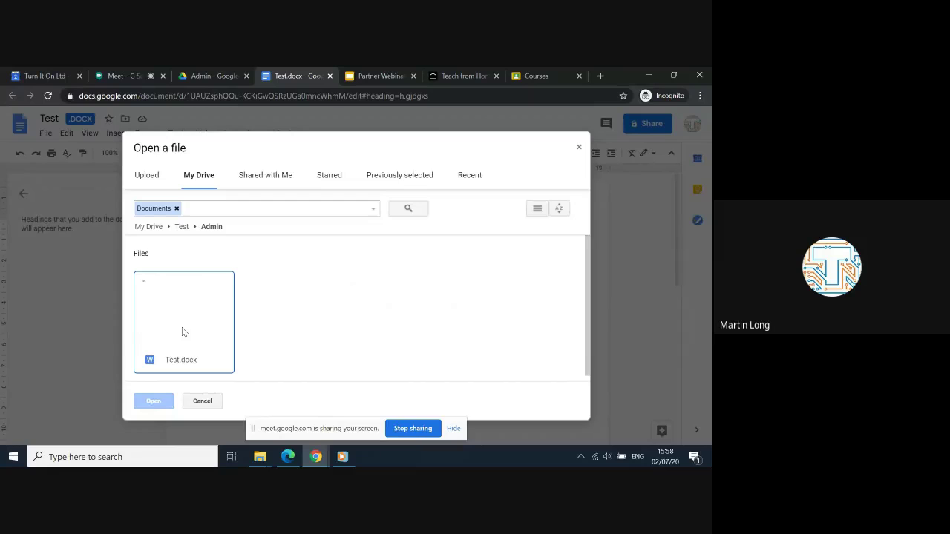
pyautogui.click(579, 149)
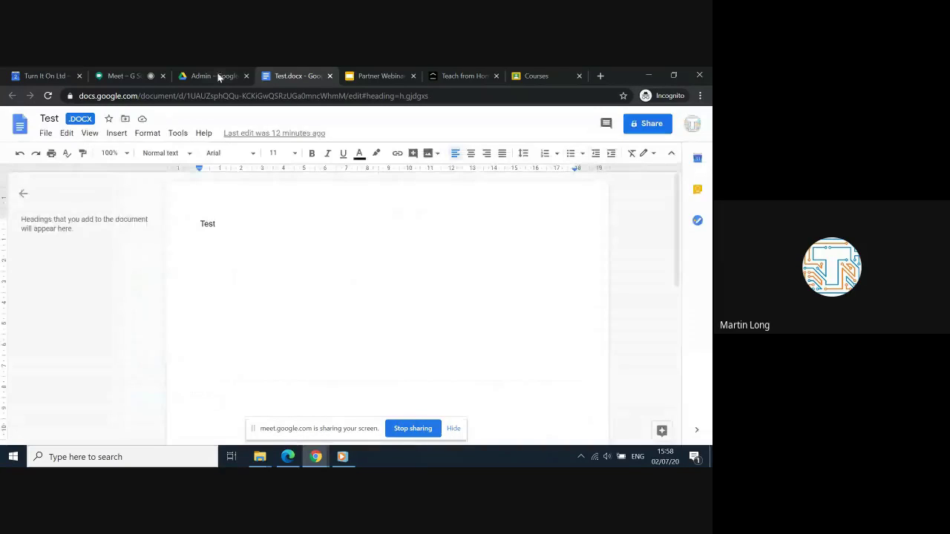
# - Return to Google Drive, close the Test.docx preview, and show My Drive with its folder tree expanded
pyautogui.click(219, 77)
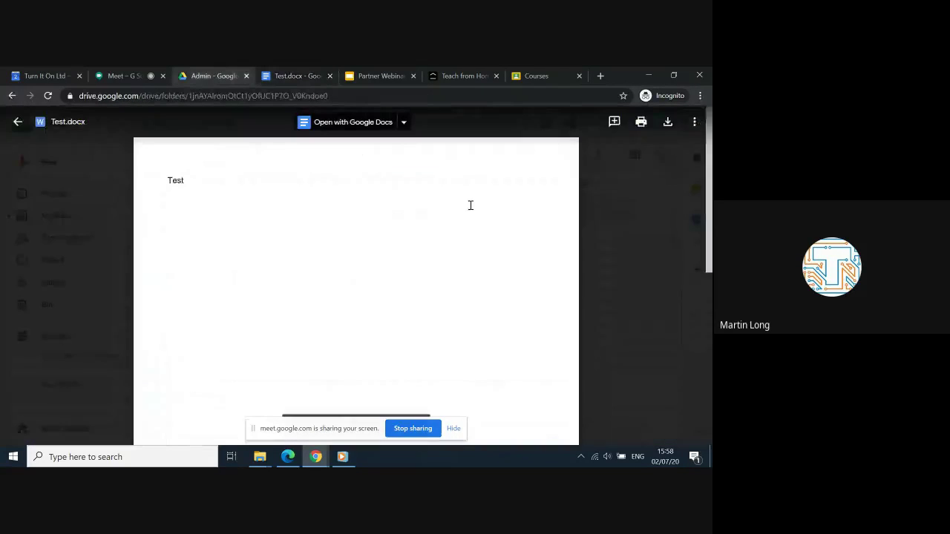
pyautogui.click(607, 311)
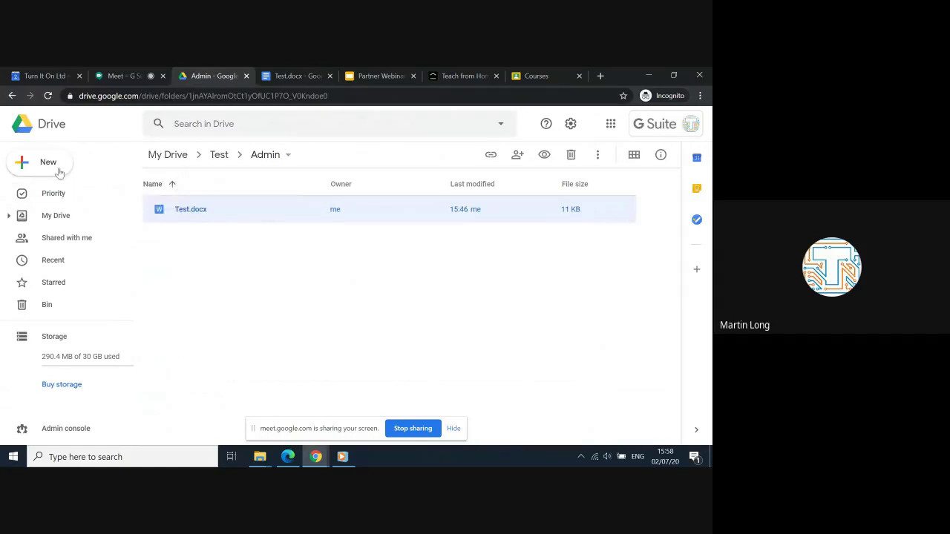
pyautogui.click(52, 222)
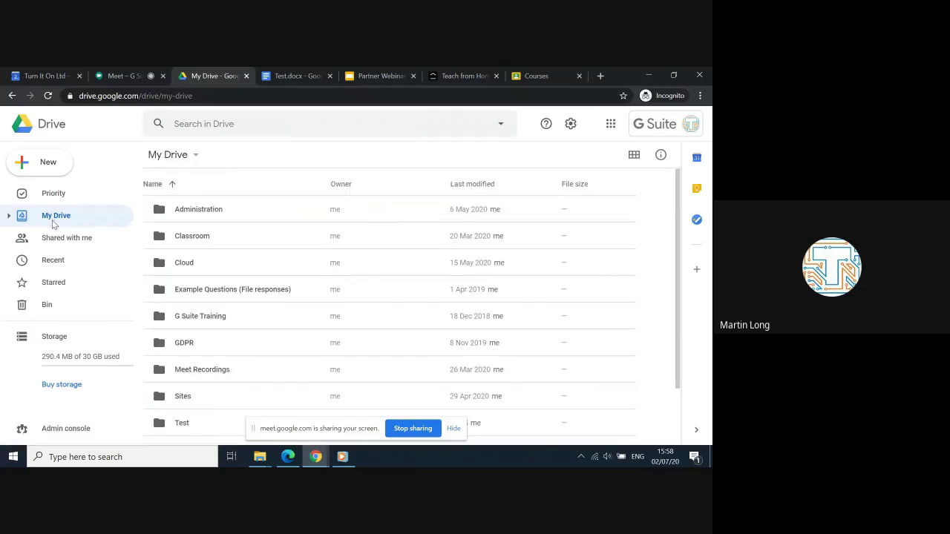
pyautogui.click(8, 216)
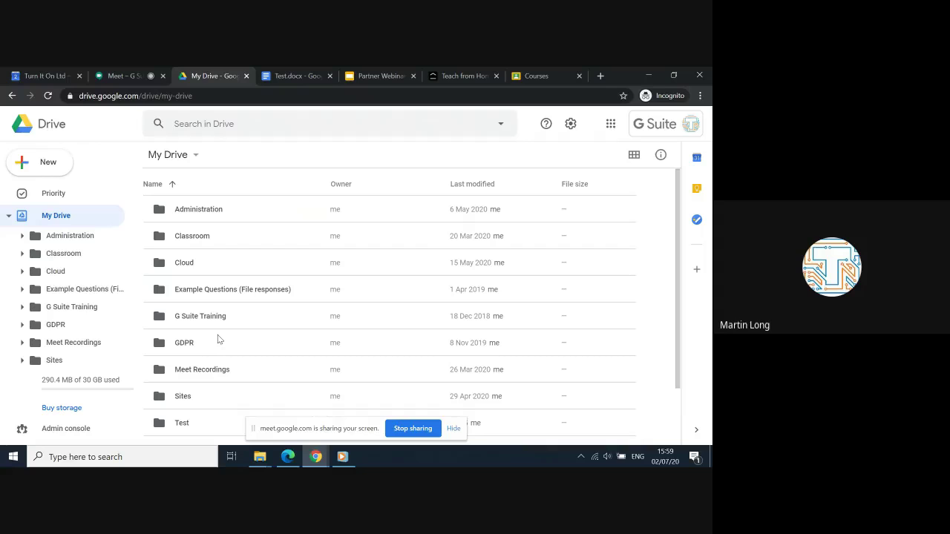
# - Open the Administration folder in grid view and preview the Chromebooks - Privacy & Security.pdf file
pyautogui.doubleClick(202, 212)
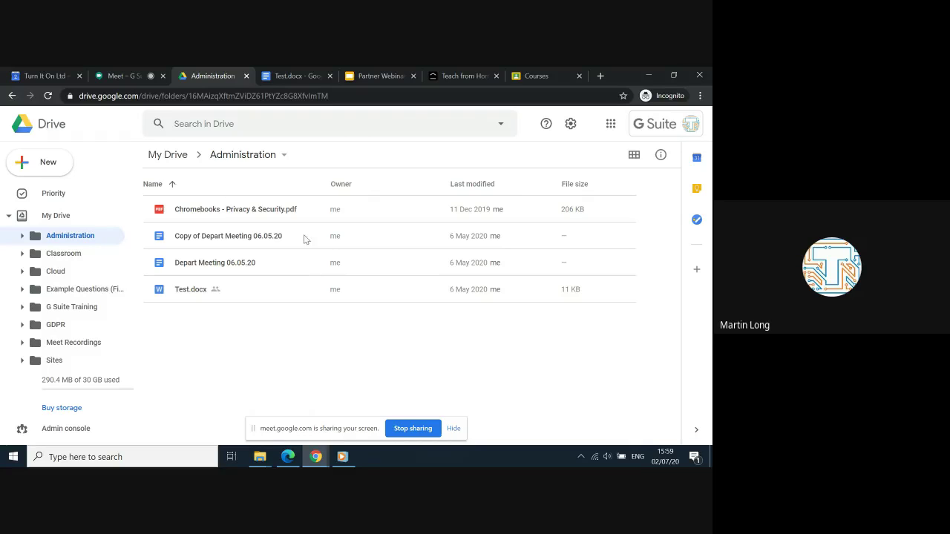
pyautogui.click(634, 156)
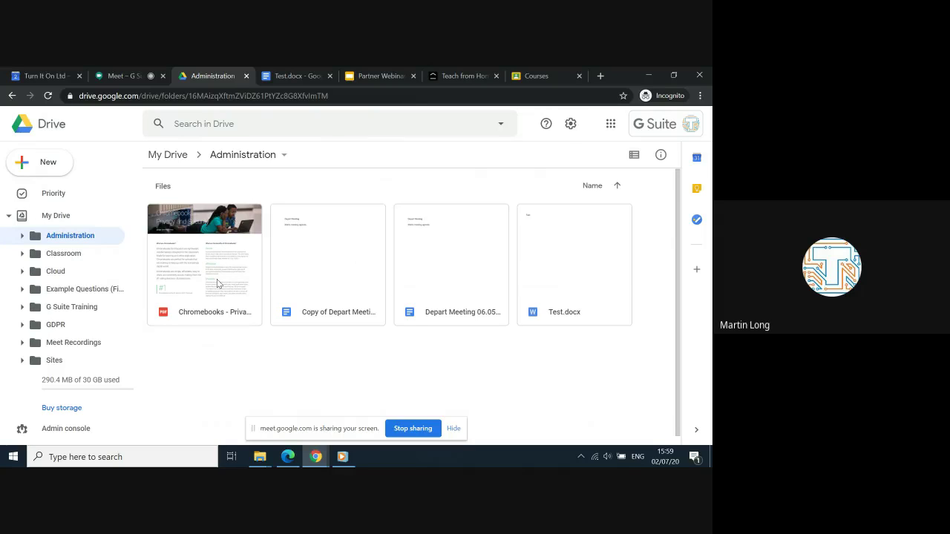
pyautogui.click(217, 284)
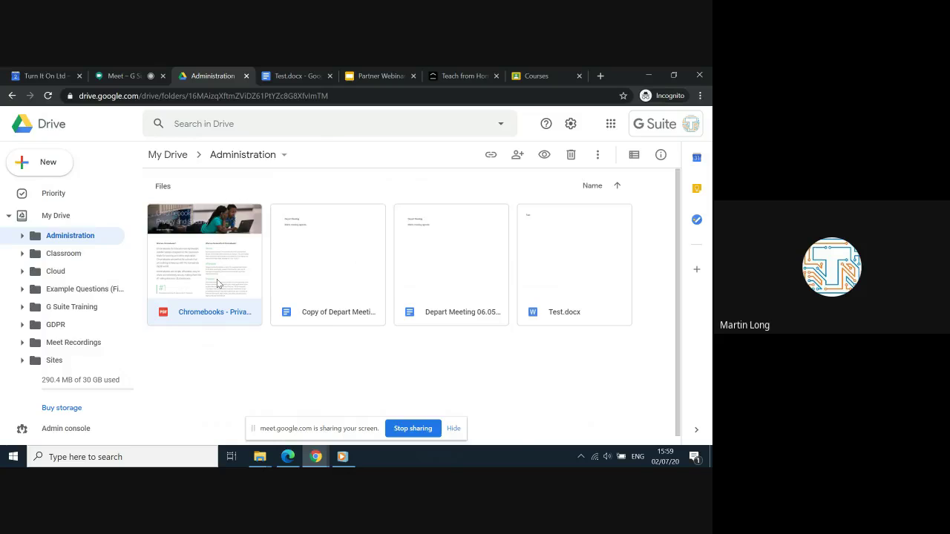
pyautogui.doubleClick(217, 284)
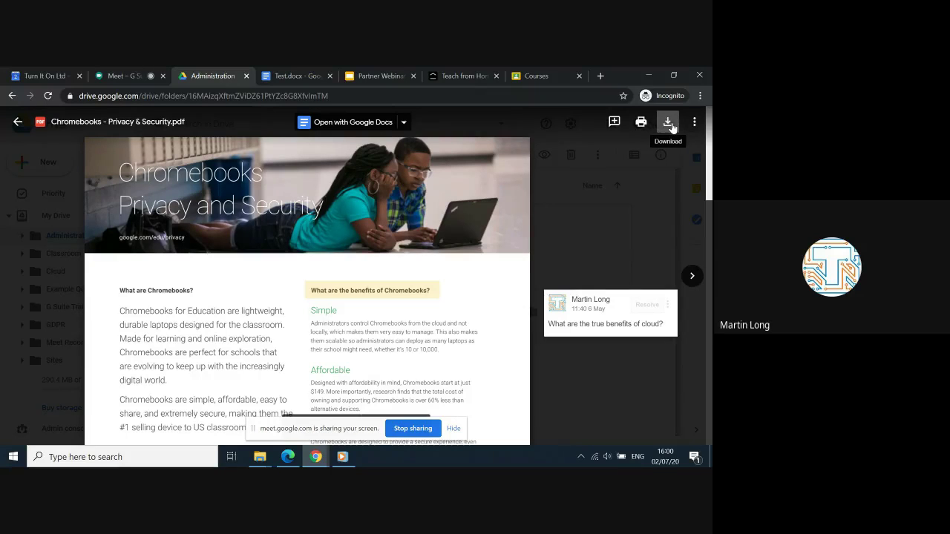
# - Highlight the heading "Simple" in the PDF and post the comment "Why is this simple?" on it
pyautogui.click(614, 123)
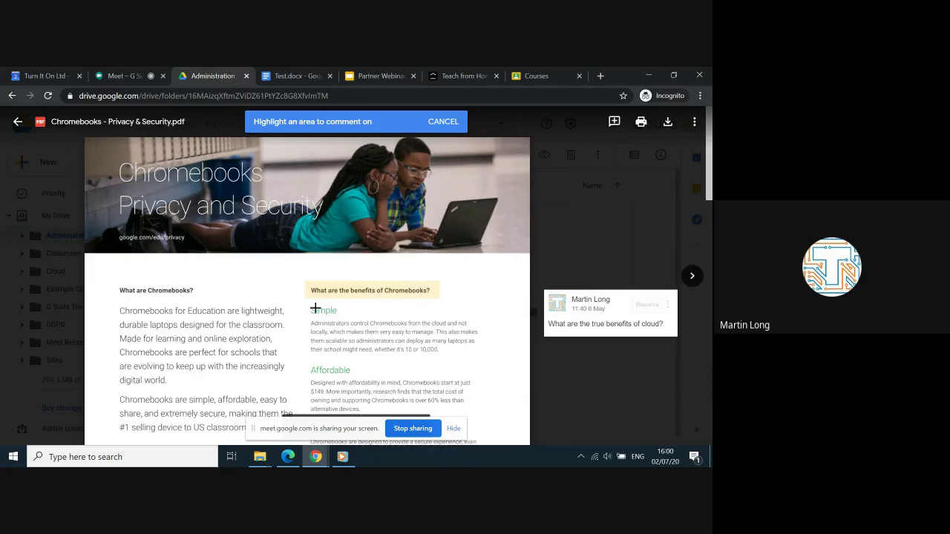
pyautogui.moveTo(305, 305); pyautogui.dragTo(354, 316)
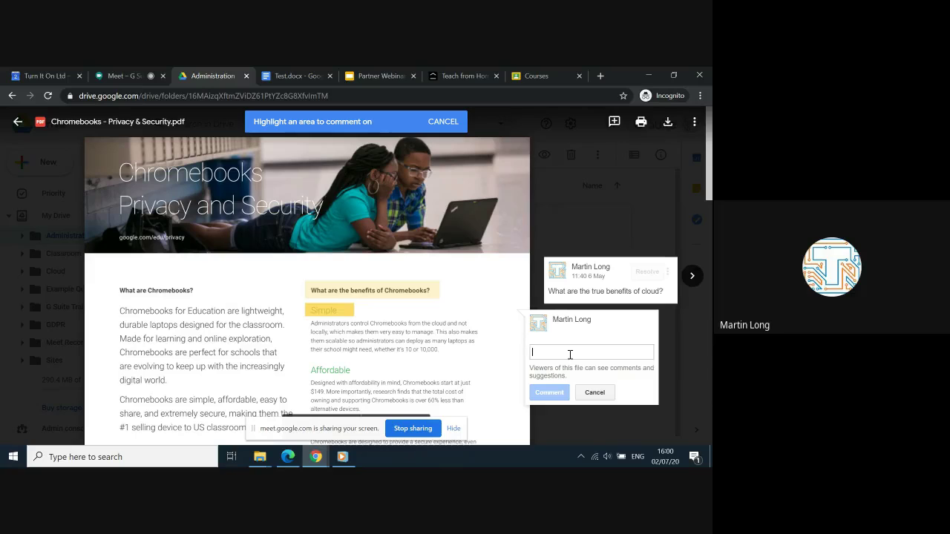
pyautogui.write('Why is this')
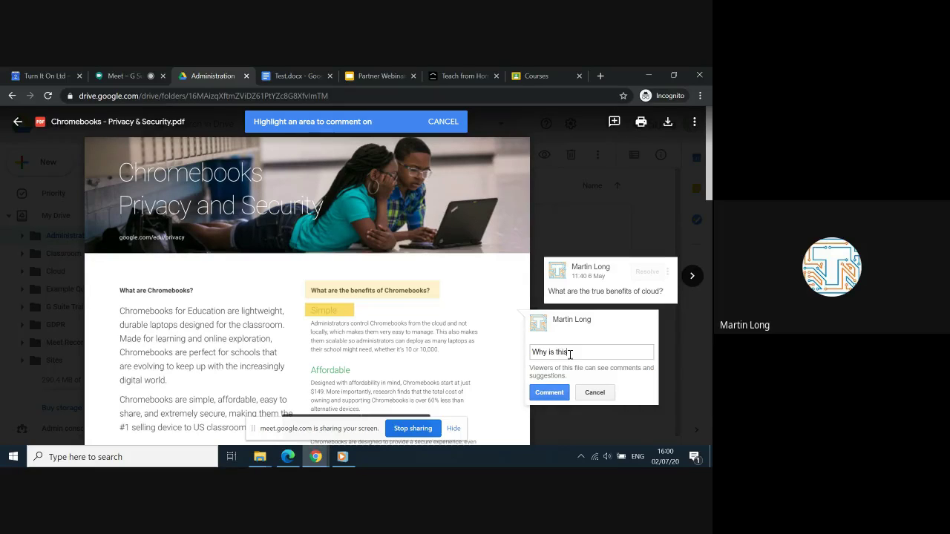
pyautogui.write(' simple?')
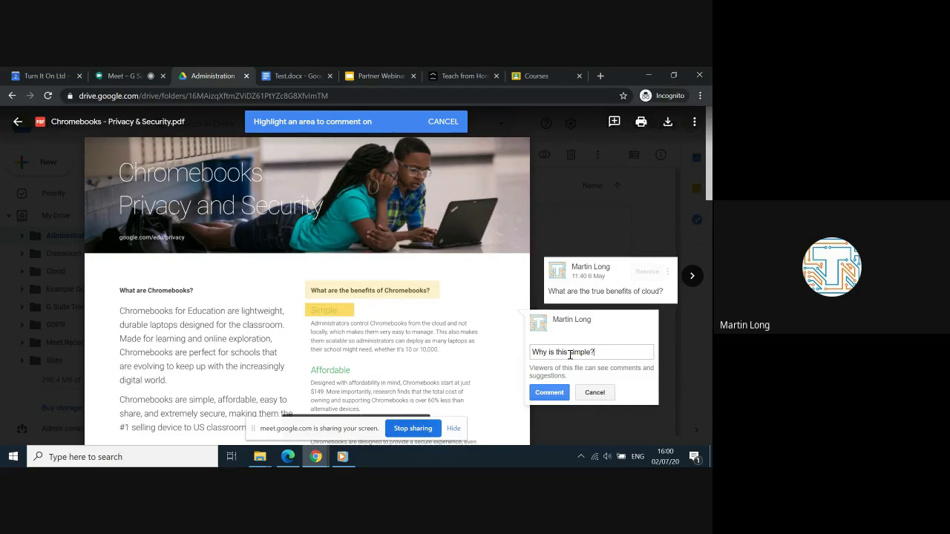
pyautogui.click(560, 393)
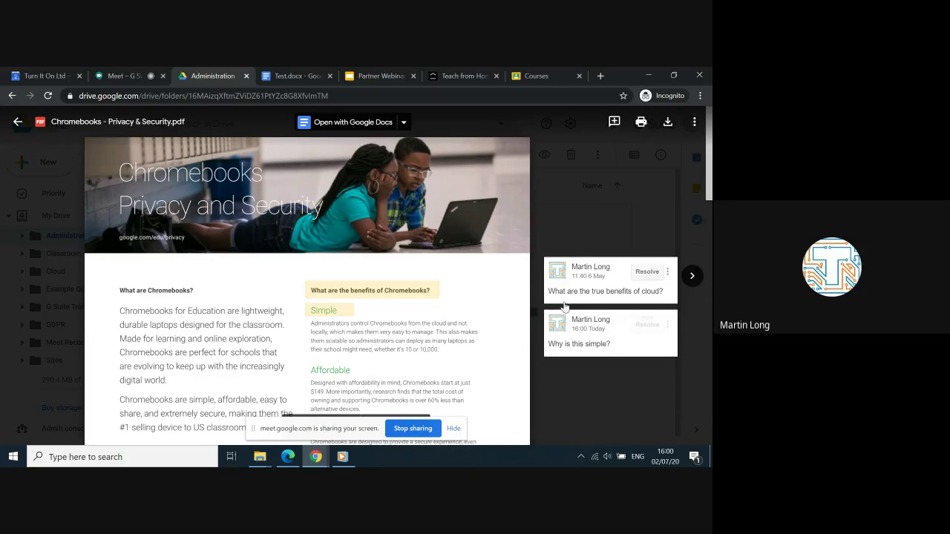
# - View the "Why is this simple?" comment thread, close the PDF preview, and return the Administration folder to list view
pyautogui.click(610, 328)
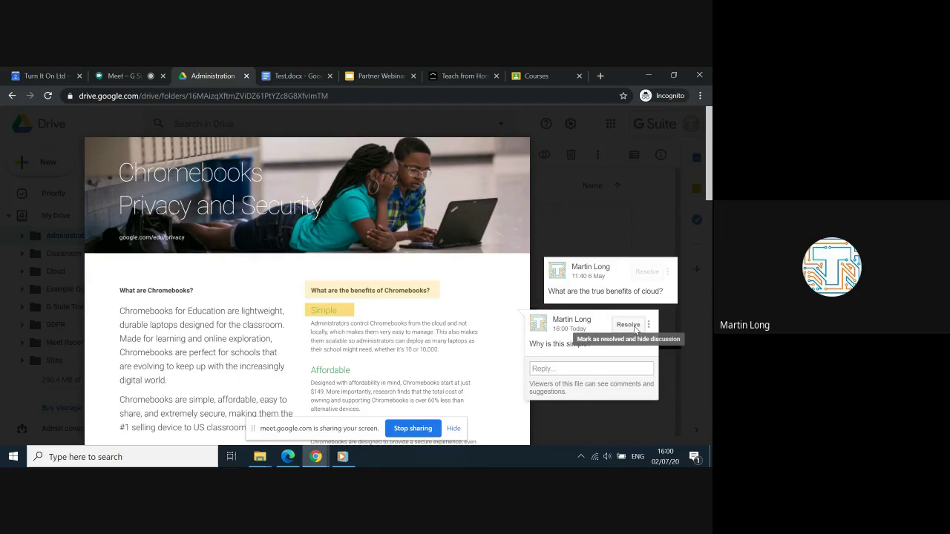
pyautogui.moveTo(450, 134)
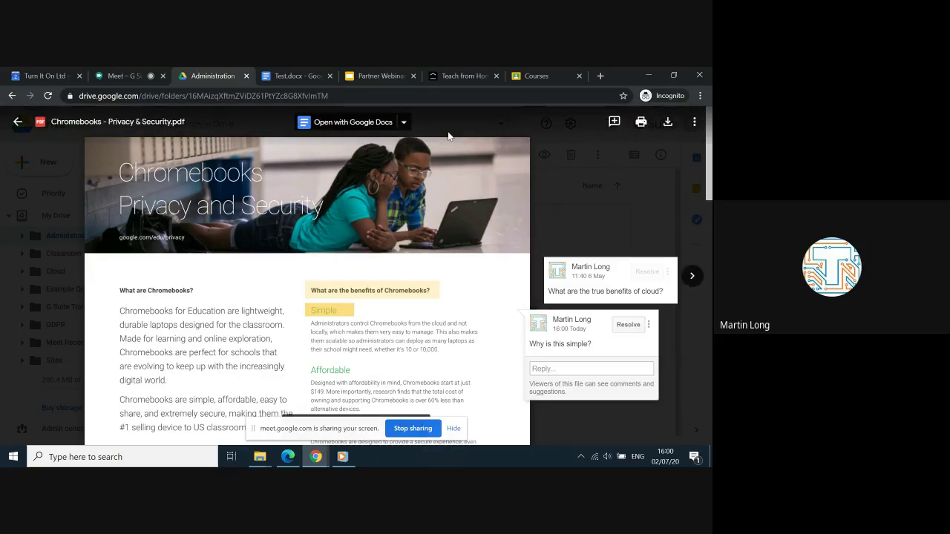
pyautogui.click(594, 214)
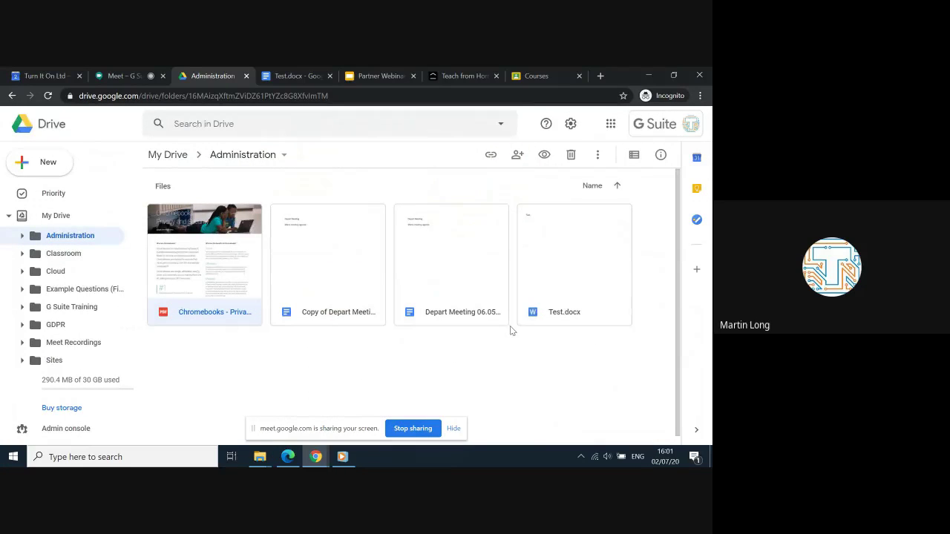
pyautogui.click(635, 154)
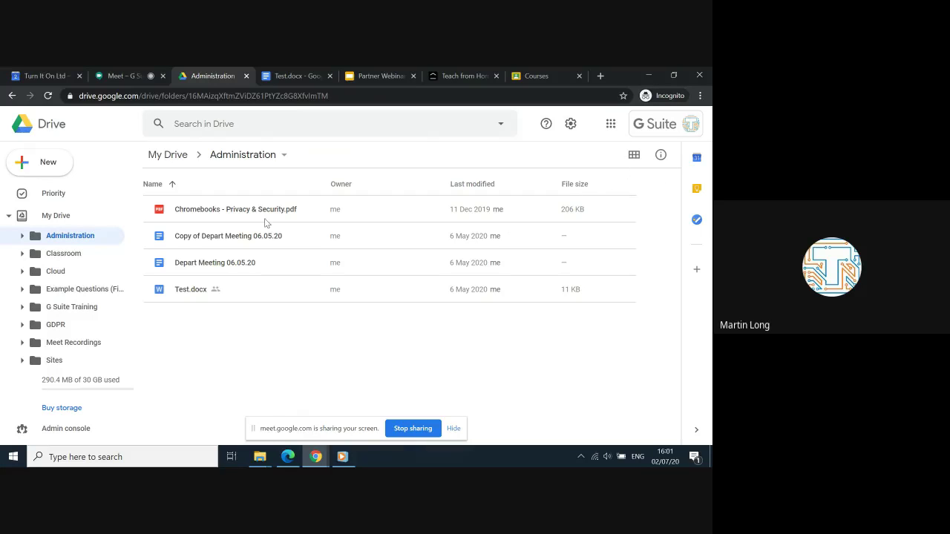
# - Show the details of Chromebooks - Privacy & Security.pdf and look through its file information down to the description field
pyautogui.click(201, 216)
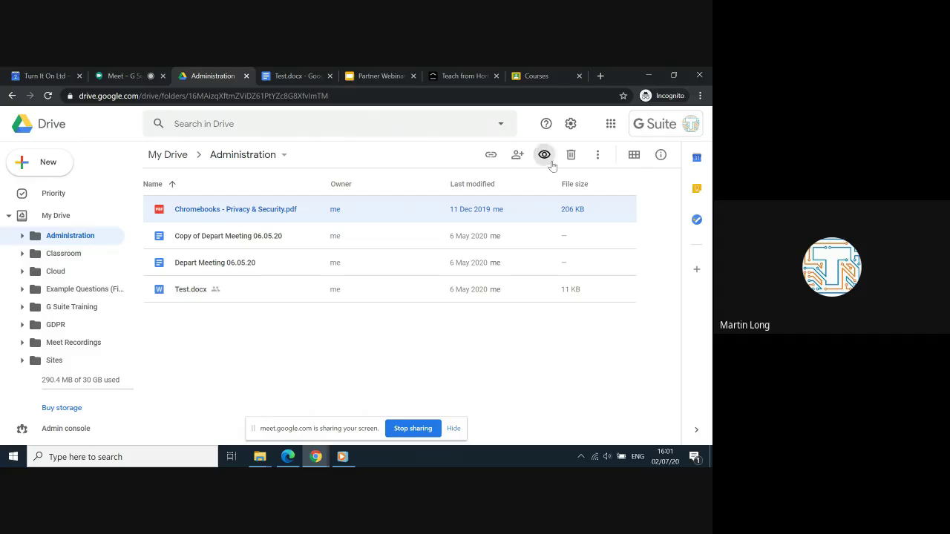
pyautogui.click(661, 157)
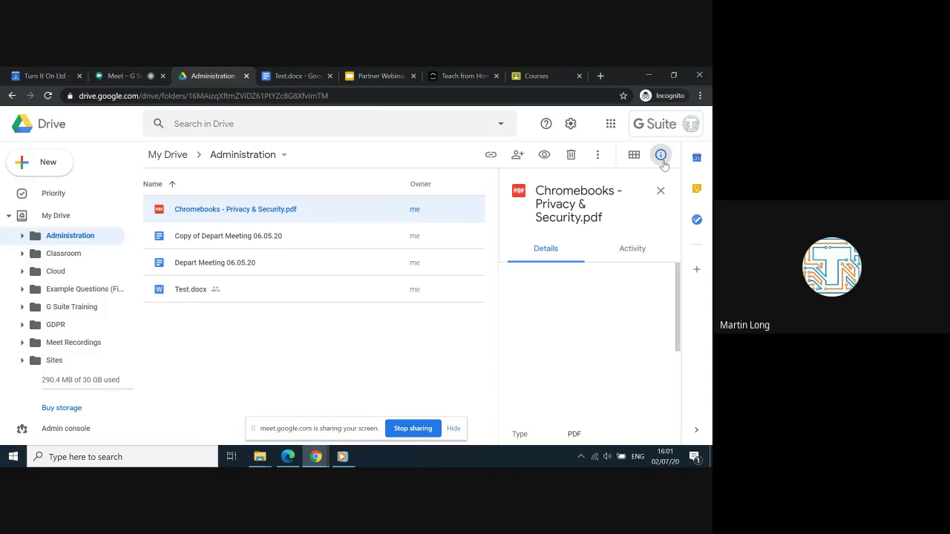
pyautogui.scroll(-2, 589, 336)
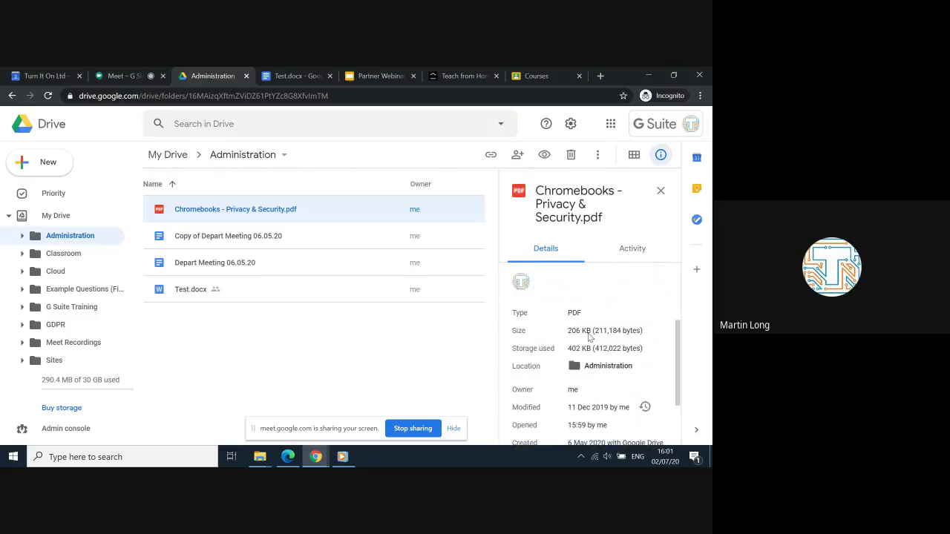
pyautogui.scroll(-1, 588, 334)
pyautogui.scroll(-2, 588, 333)
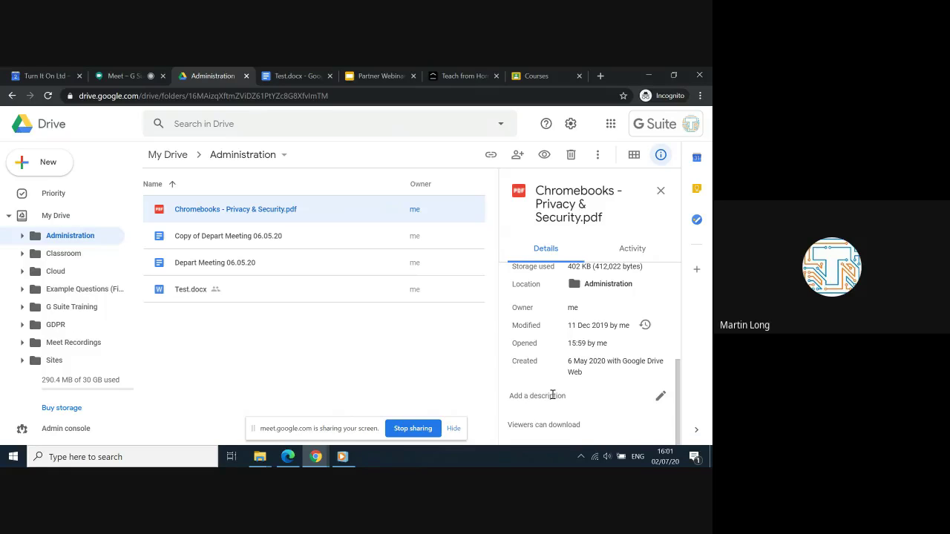
# - Review the activity history of Chromebooks - Privacy & Security.pdf, close the file information, and deselect the file
pyautogui.click(653, 249)
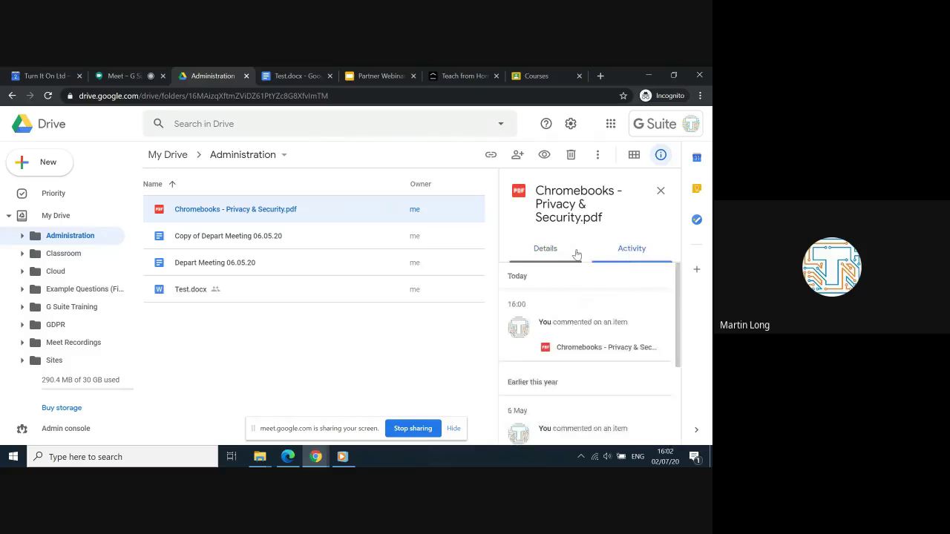
pyautogui.scroll(-1, 592, 354)
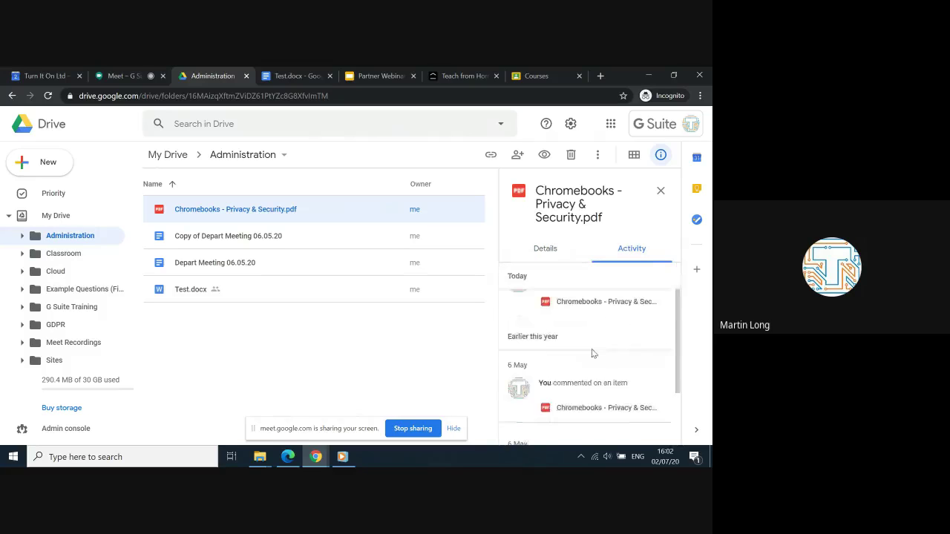
pyautogui.scroll(-1, 592, 354)
pyautogui.scroll(-1, 593, 354)
pyautogui.scroll(3, 592, 354)
pyautogui.scroll(1, 591, 354)
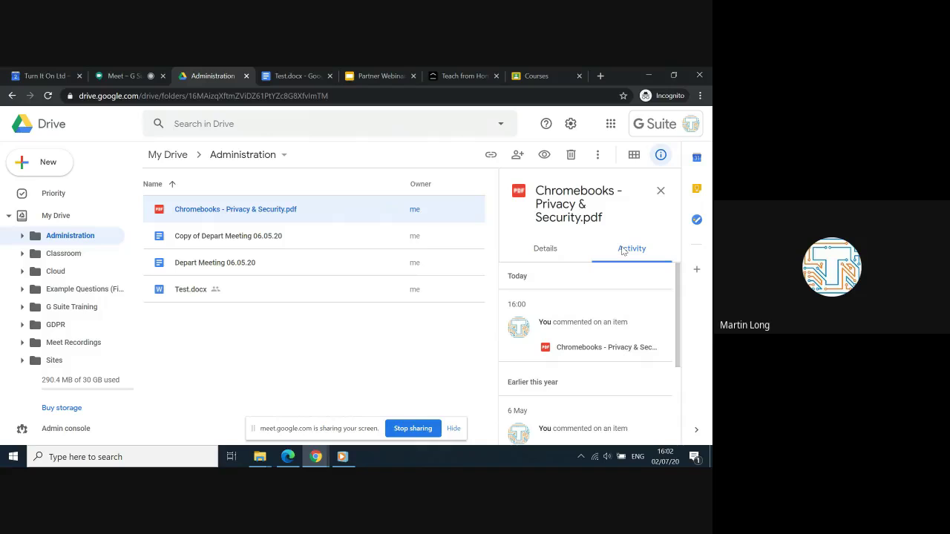
pyautogui.click(660, 190)
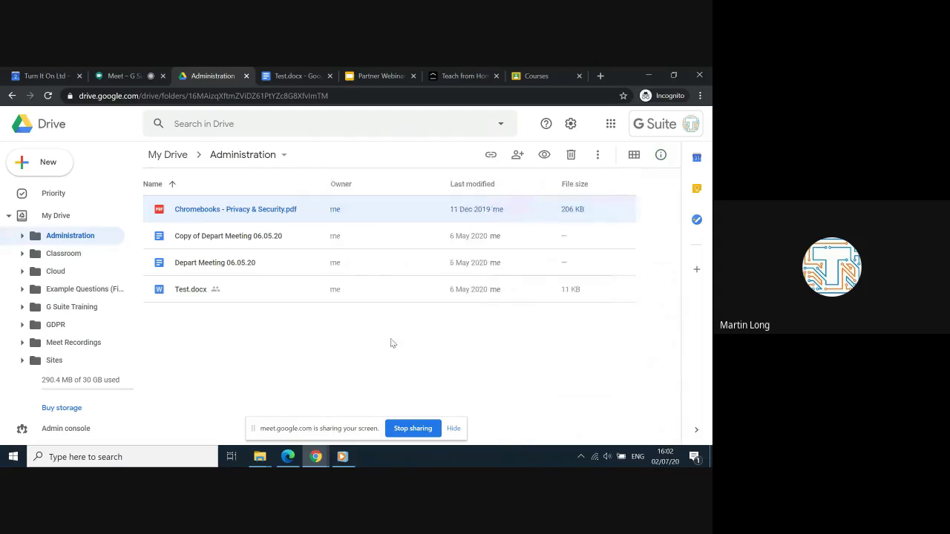
pyautogui.click(295, 345)
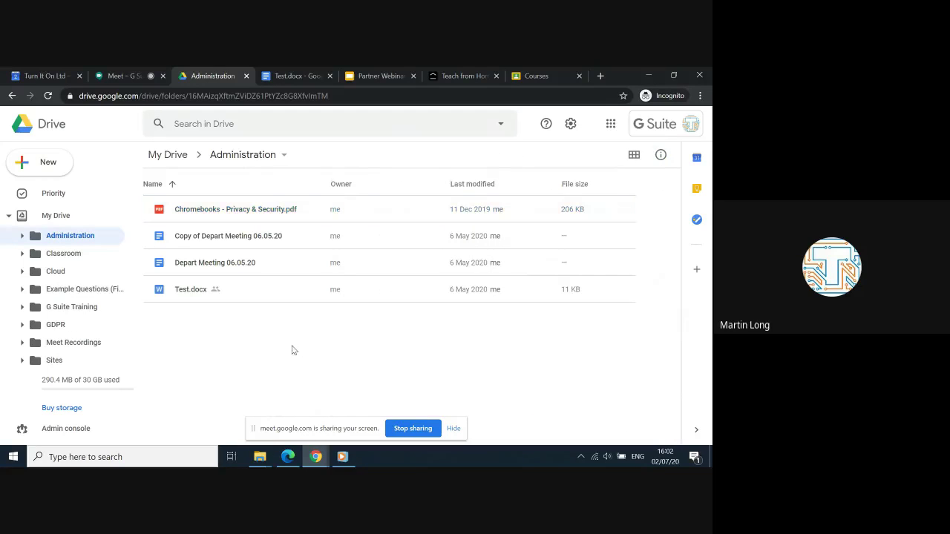
# - Open the sharing settings of Depart Meeting 06.05.20 and add a suggested colleague from the organisation as recipient
pyautogui.click(168, 292)
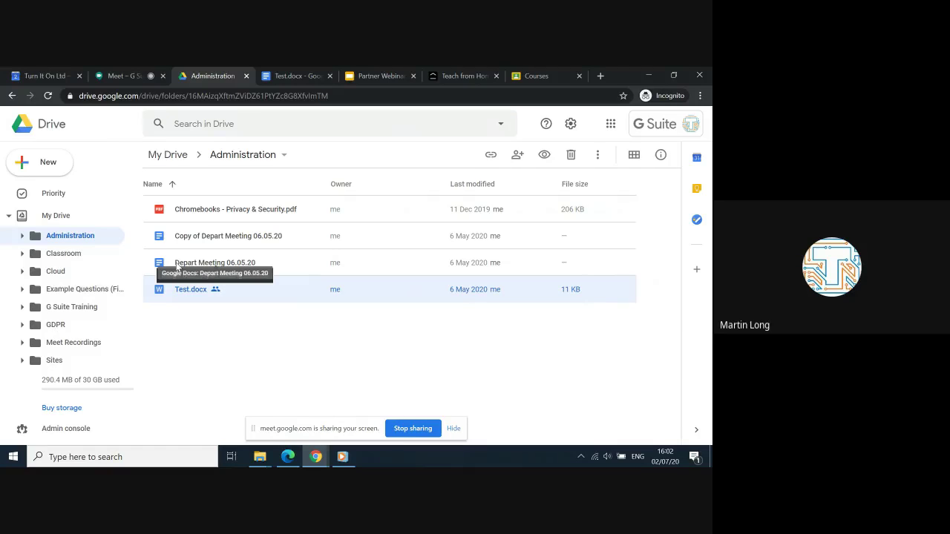
pyautogui.click(178, 265)
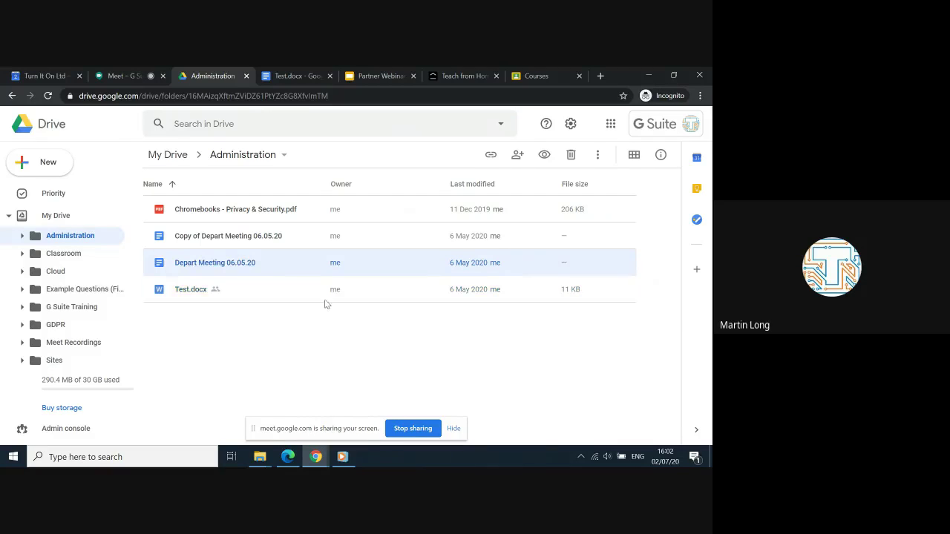
pyautogui.click(519, 159)
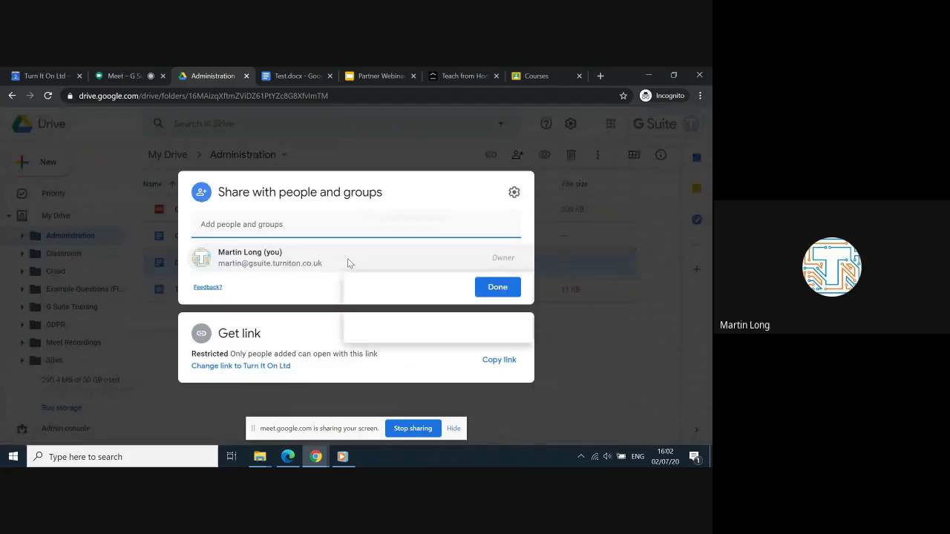
pyautogui.write('pat')
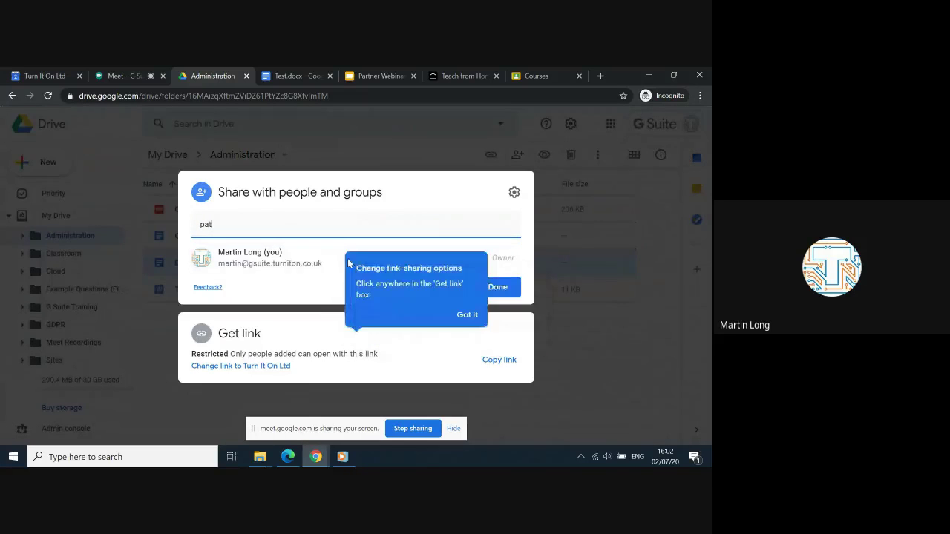
pyautogui.write('ti')
pyautogui.press('BackSpace')
pyautogui.press('BackSpace')
pyautogui.press('Down')
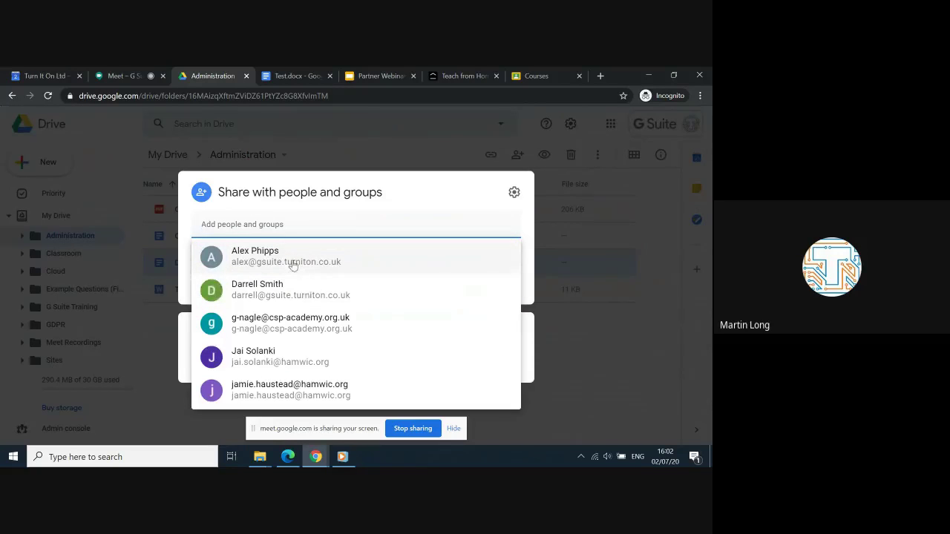
pyautogui.click(293, 260)
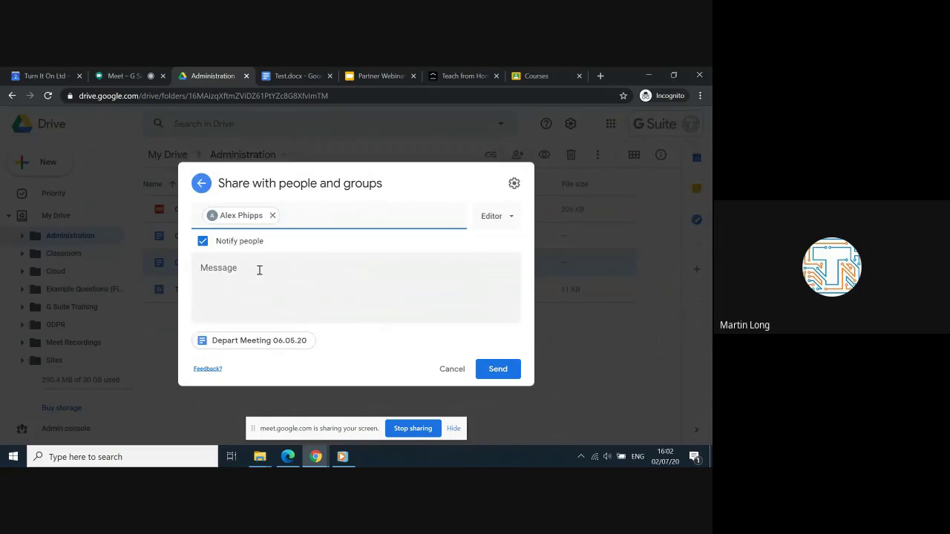
# - Share the document with the message "Hi please add your comments" and the recipient's role set to Commenter
pyautogui.click(259, 270)
pyautogui.write('Hi please add your comments')
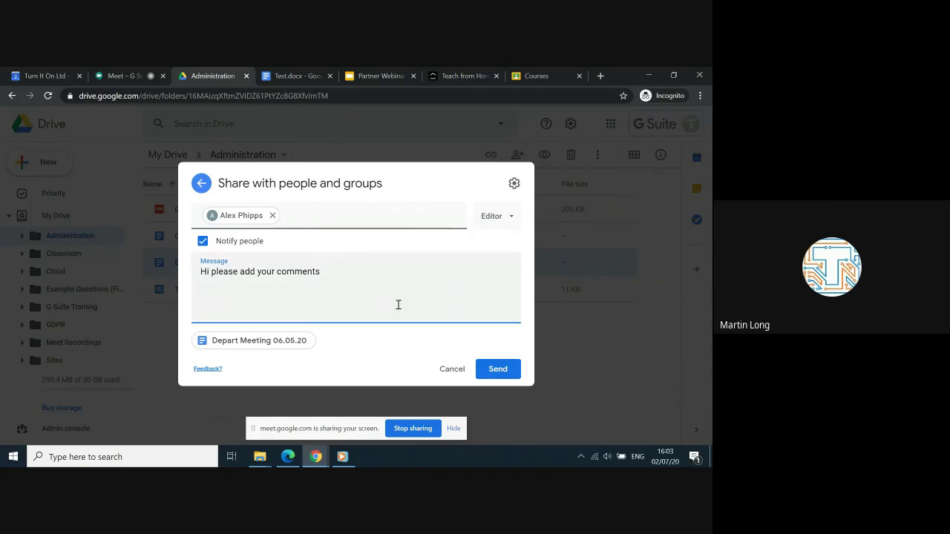
pyautogui.click(511, 220)
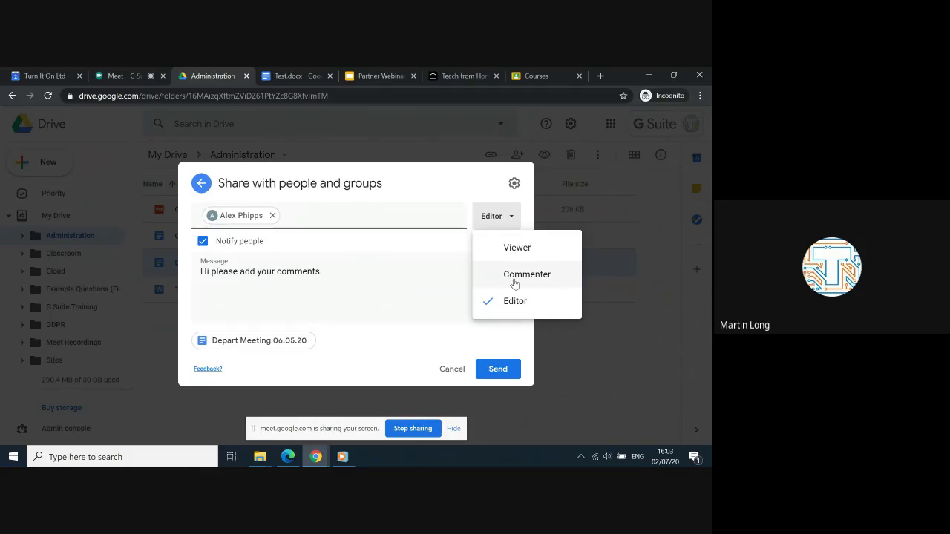
pyautogui.click(515, 282)
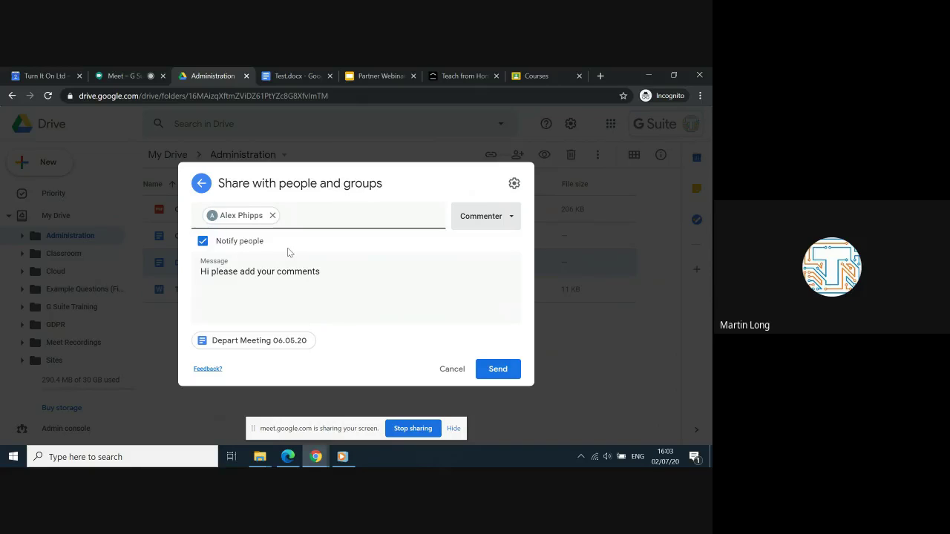
pyautogui.click(496, 371)
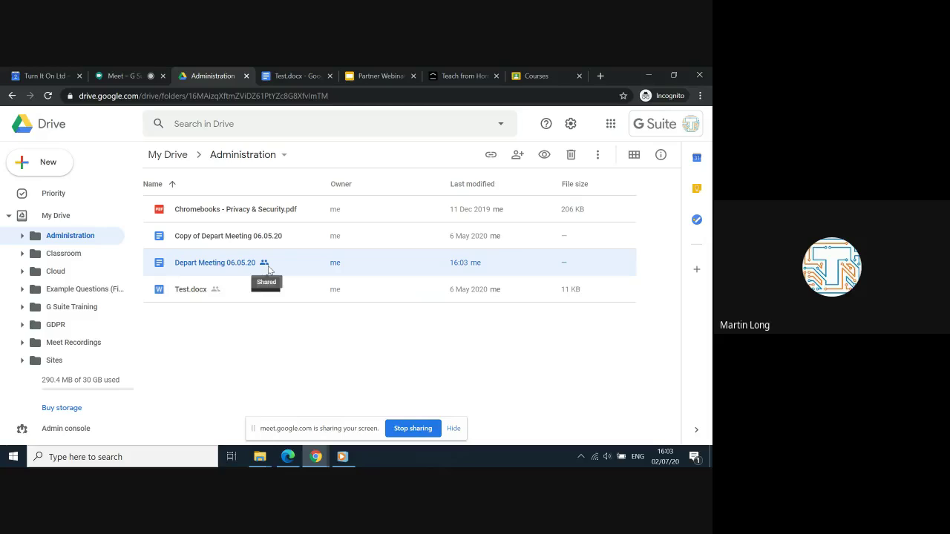
# - Preview Depart Meeting 06.05.20, then return to the Administration folder and collapse the My Drive folder tree
pyautogui.click(544, 159)
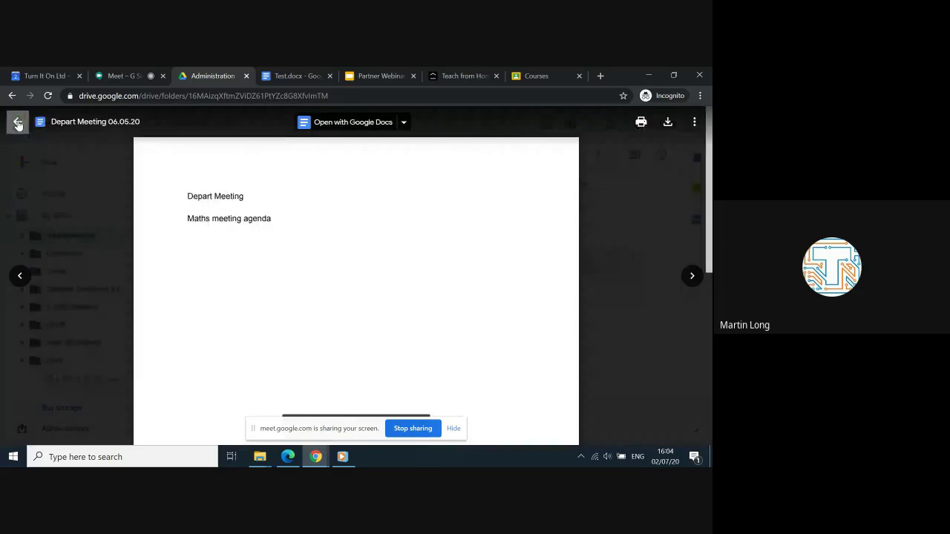
pyautogui.click(18, 123)
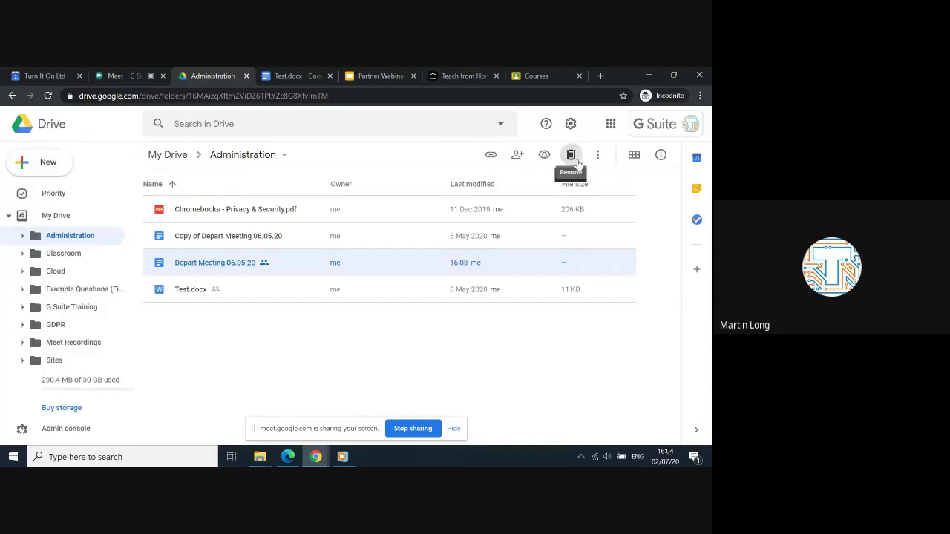
pyautogui.press('Escape')
pyautogui.click(8, 216)
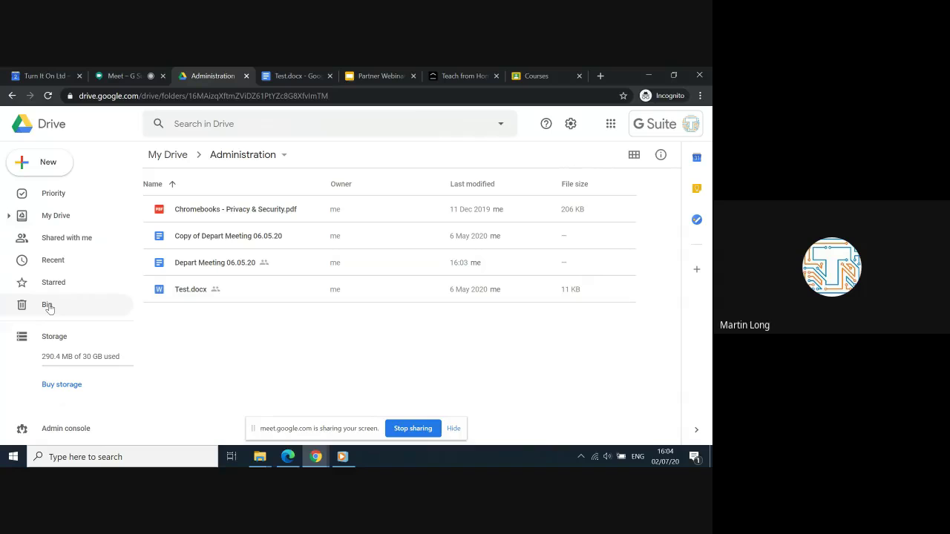
# - Copy the shareable link of Depart Meeting 06.05.20 with its access kept at Restricted, and close the sharing settings
pyautogui.click(201, 275)
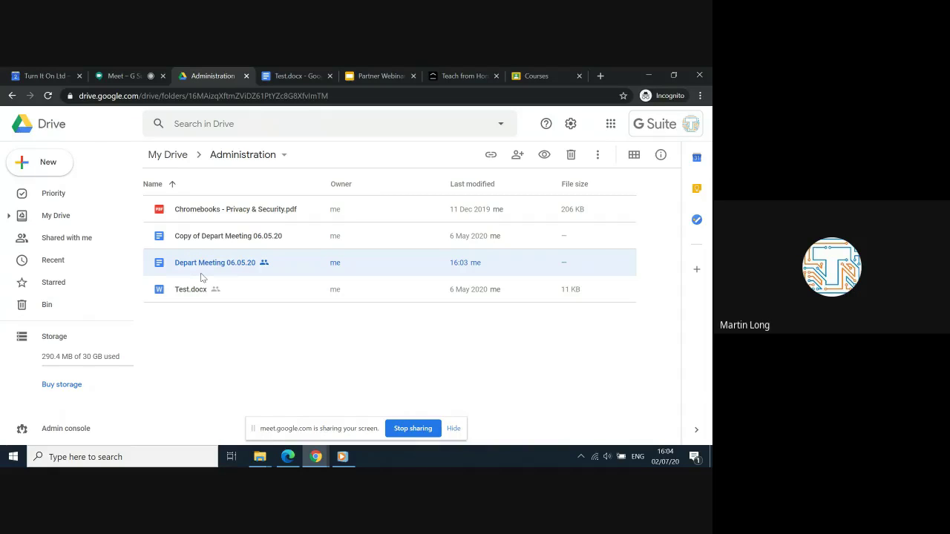
pyautogui.click(490, 155)
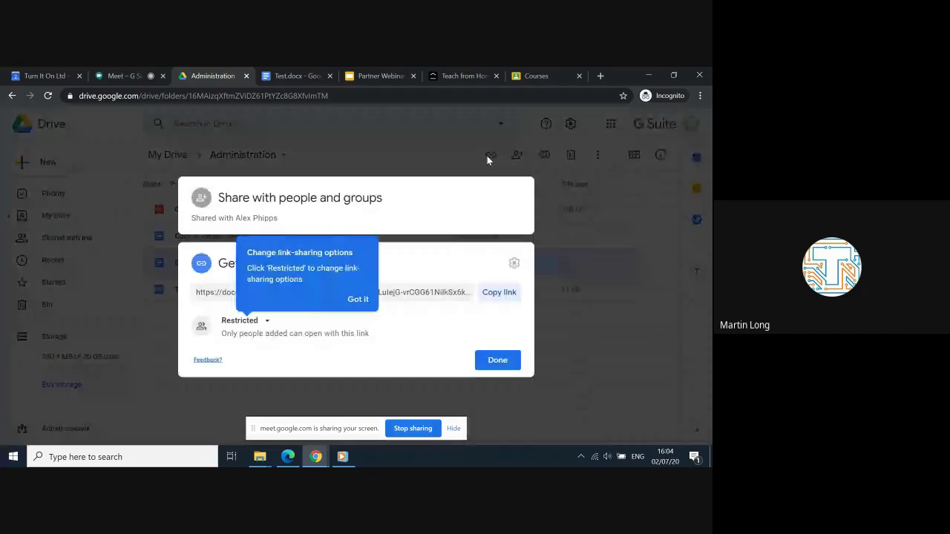
pyautogui.click(356, 300)
pyautogui.click(267, 325)
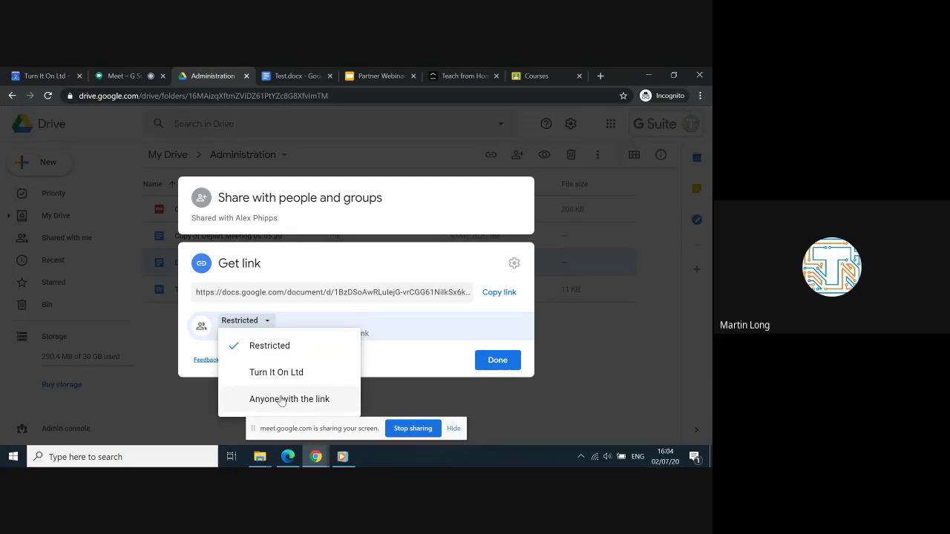
pyautogui.click(276, 346)
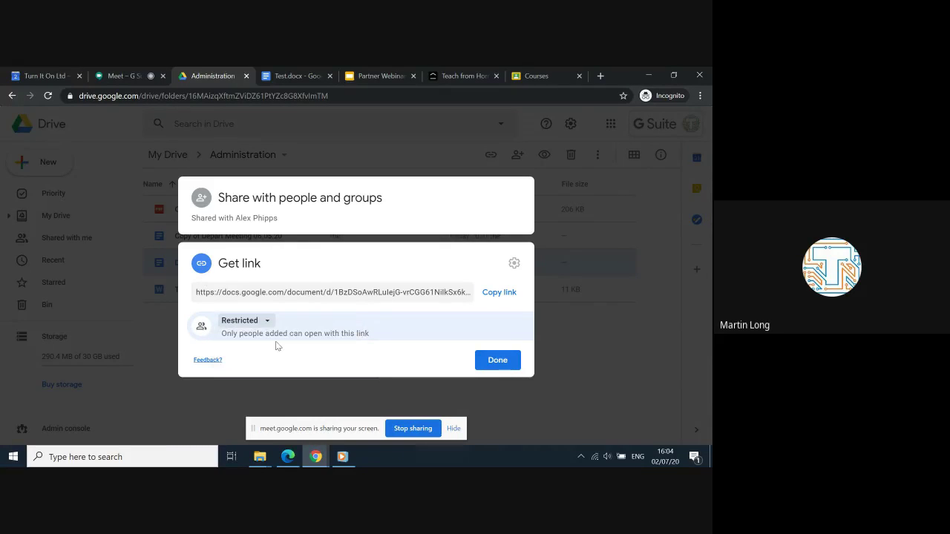
pyautogui.click(499, 293)
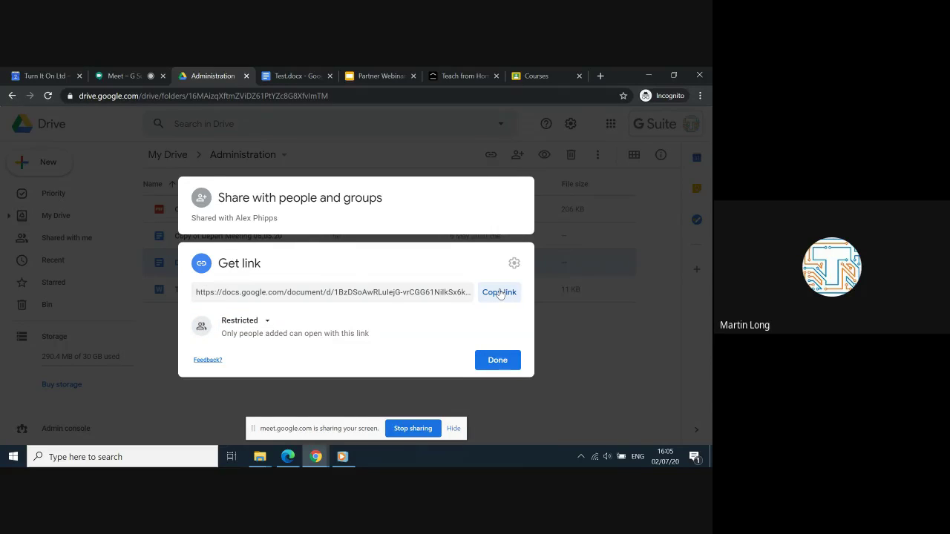
pyautogui.click(497, 361)
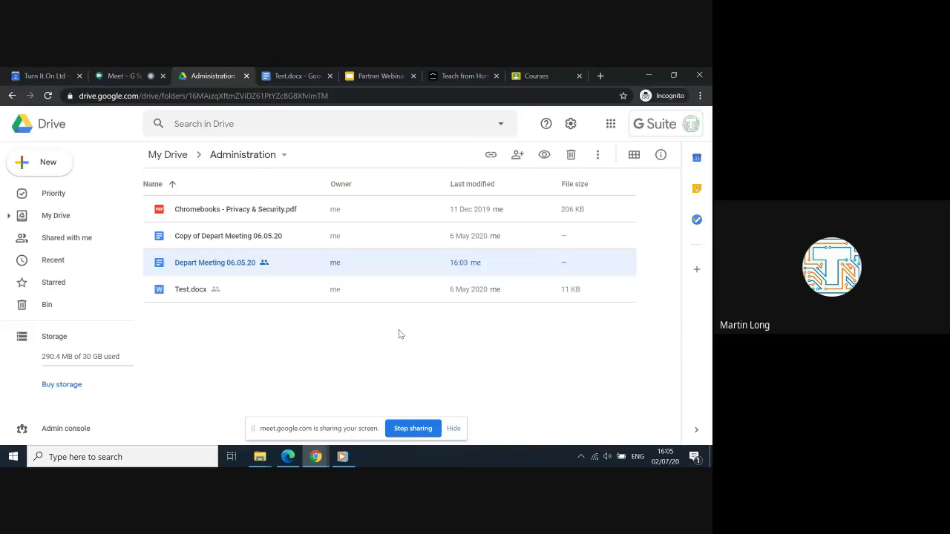
# - Look through the Shared with me files and select the G Suite Google Meet text file from last week, dismissing the shortcut hint
pyautogui.click(66, 238)
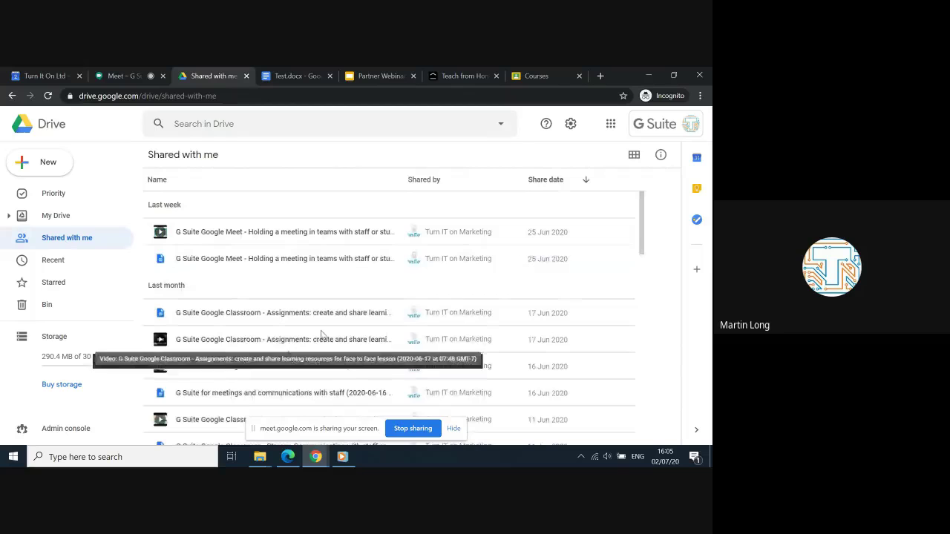
pyautogui.scroll(-2, 321, 334)
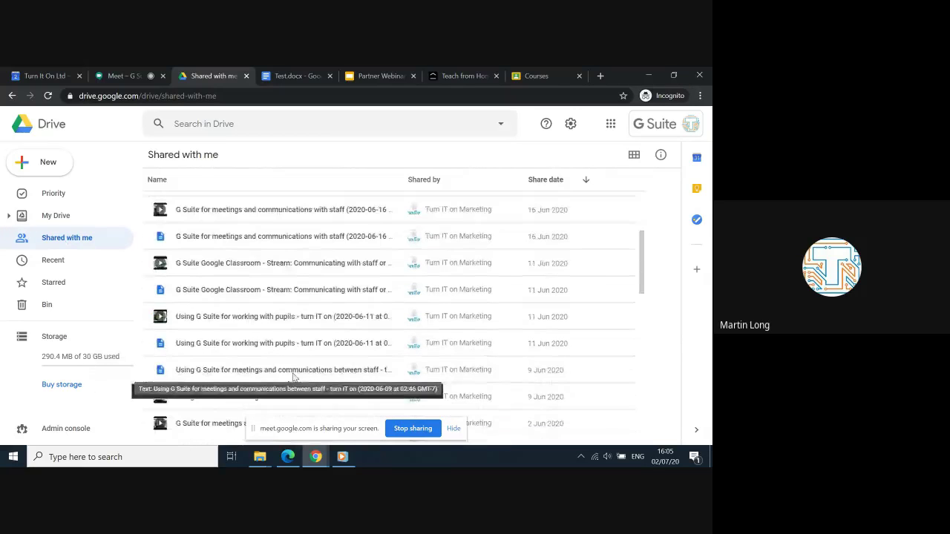
pyautogui.scroll(-1, 293, 377)
pyautogui.scroll(2, 293, 377)
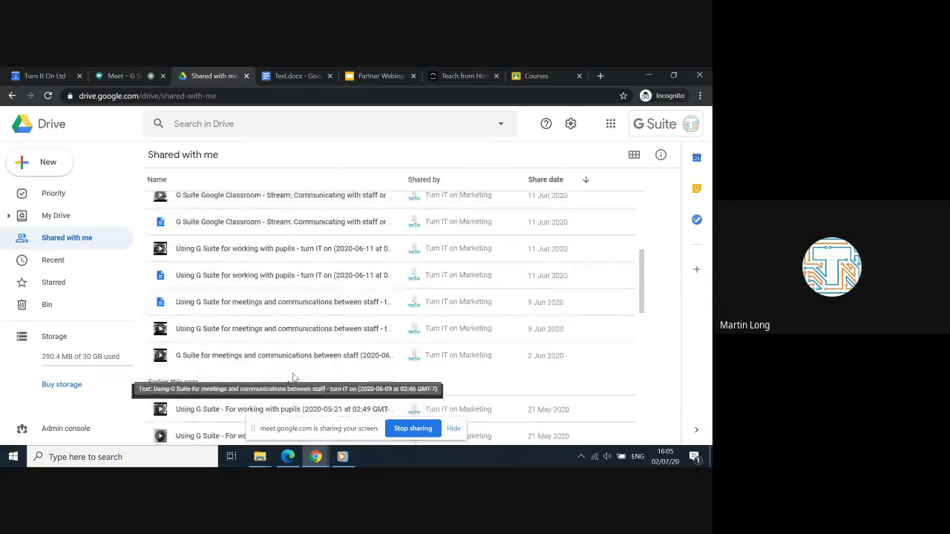
pyautogui.scroll(1, 293, 377)
pyautogui.scroll(-4, 293, 377)
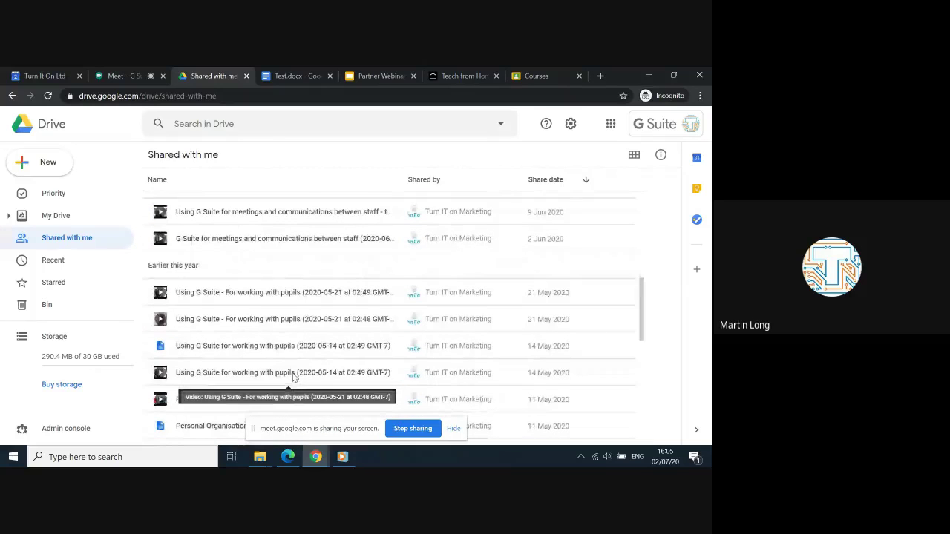
pyautogui.scroll(5, 293, 376)
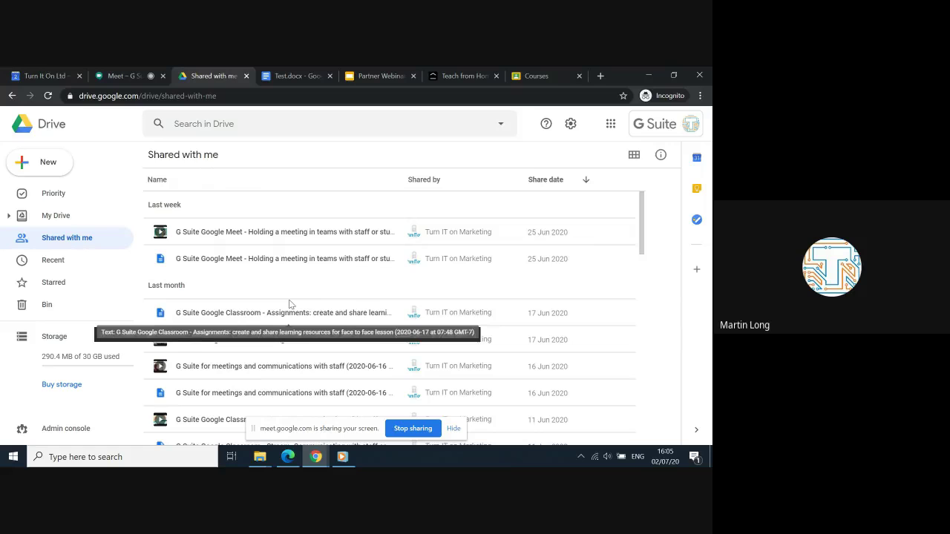
pyautogui.click(271, 264)
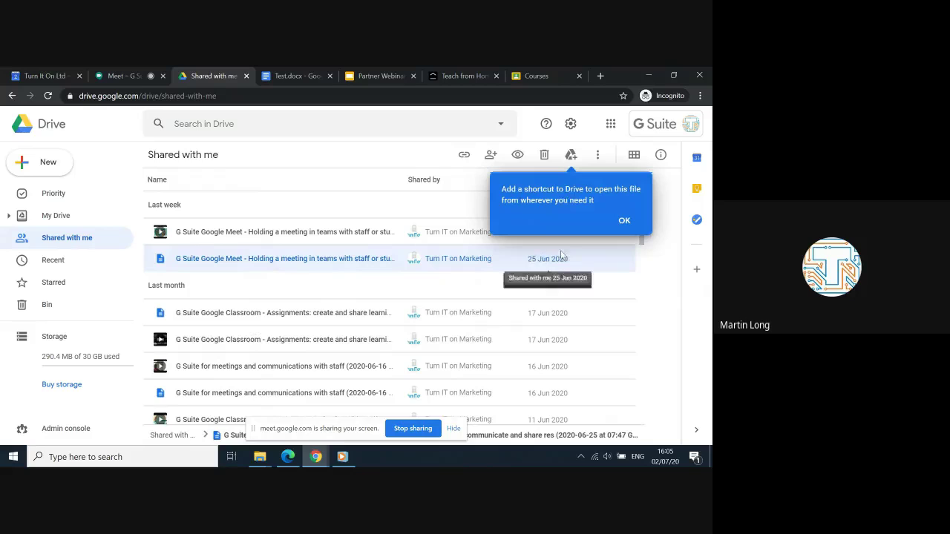
pyautogui.click(623, 221)
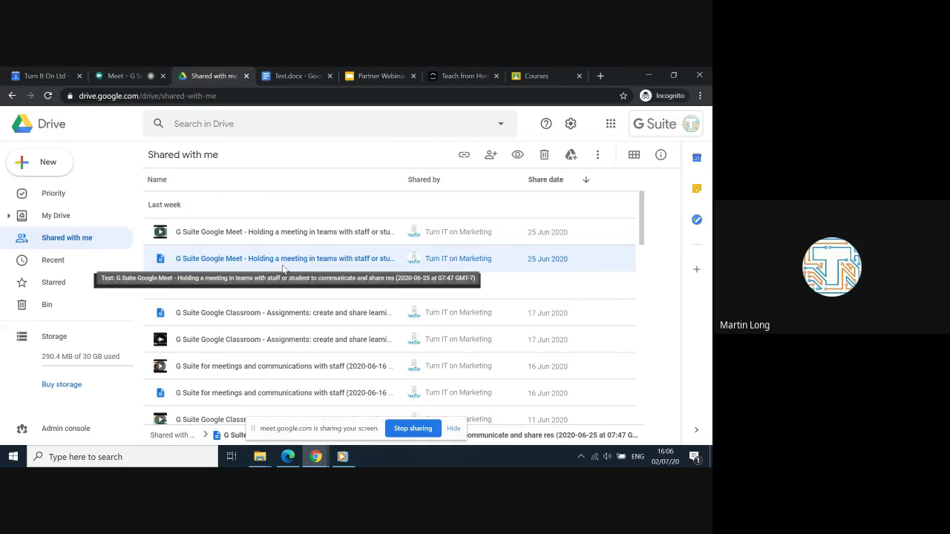
# - Look through the recently used files in Recent and view the Starred section
pyautogui.click(57, 260)
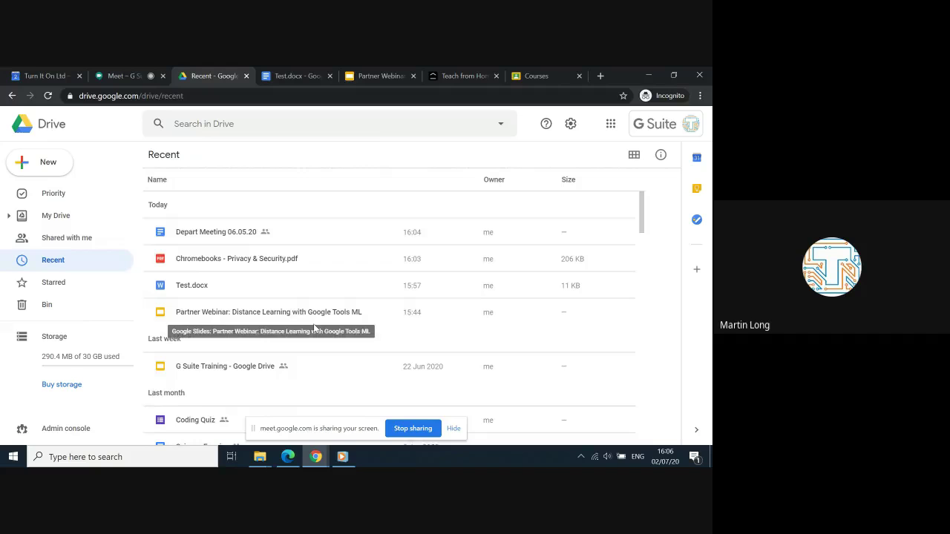
pyautogui.scroll(-3, 313, 325)
pyautogui.scroll(-3, 313, 323)
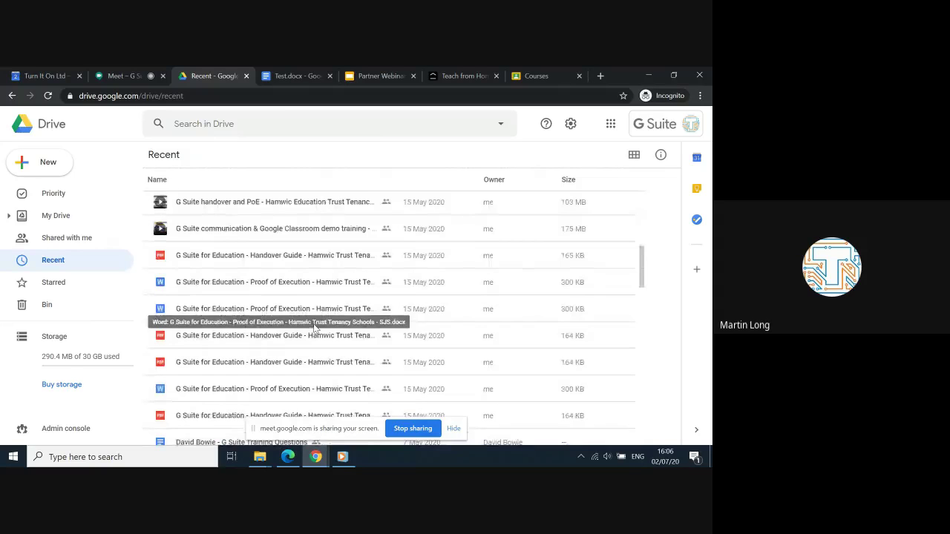
pyautogui.scroll(5, 313, 325)
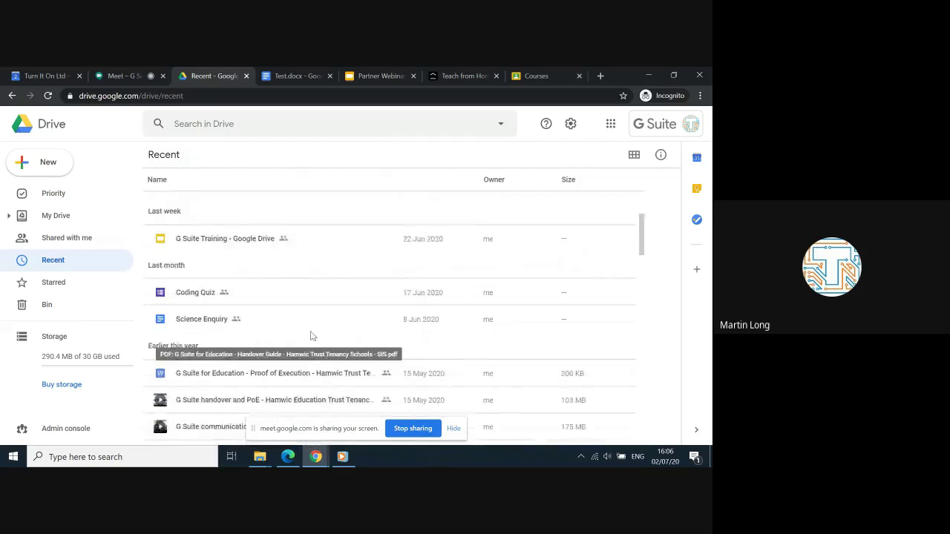
pyautogui.click(67, 284)
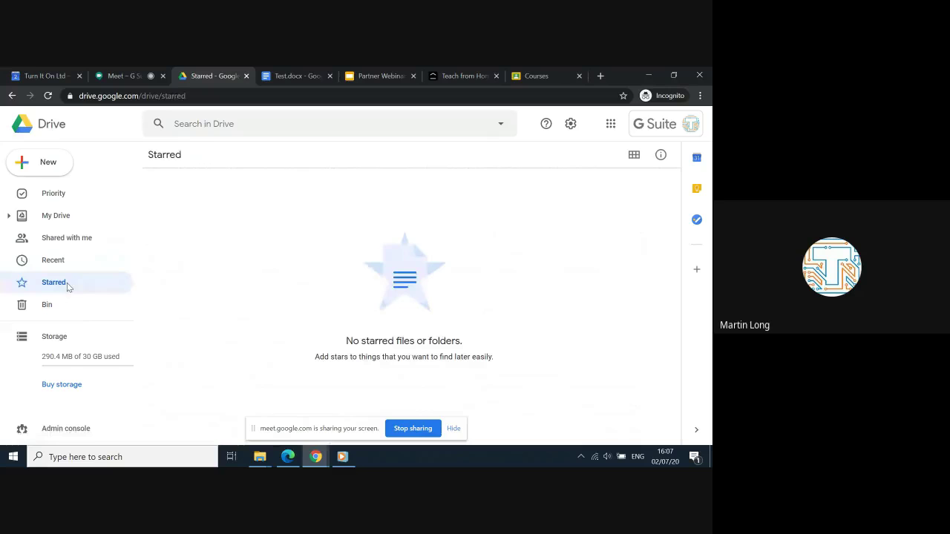
# - Go to My Drive and open the Admin folder inside the Test folder
pyautogui.click(51, 222)
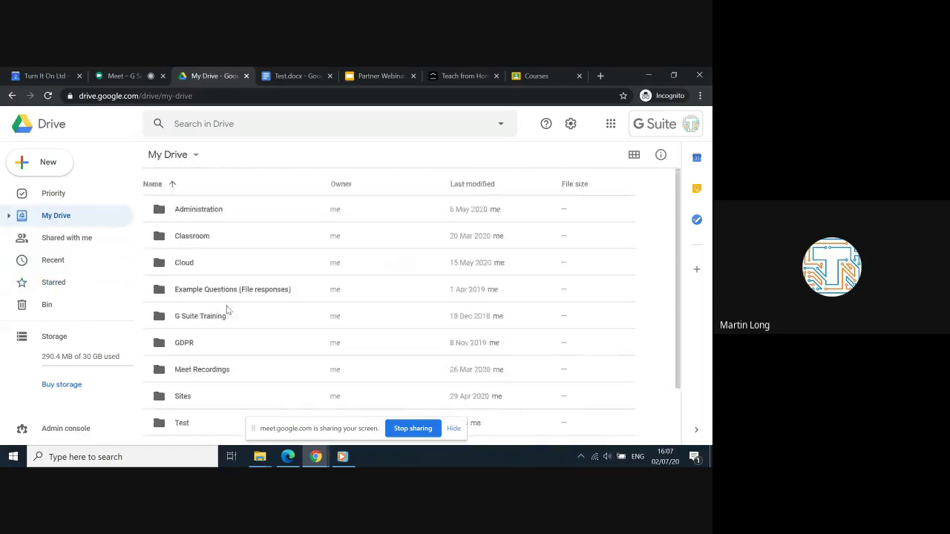
pyautogui.scroll(-2, 233, 339)
pyautogui.doubleClick(181, 354)
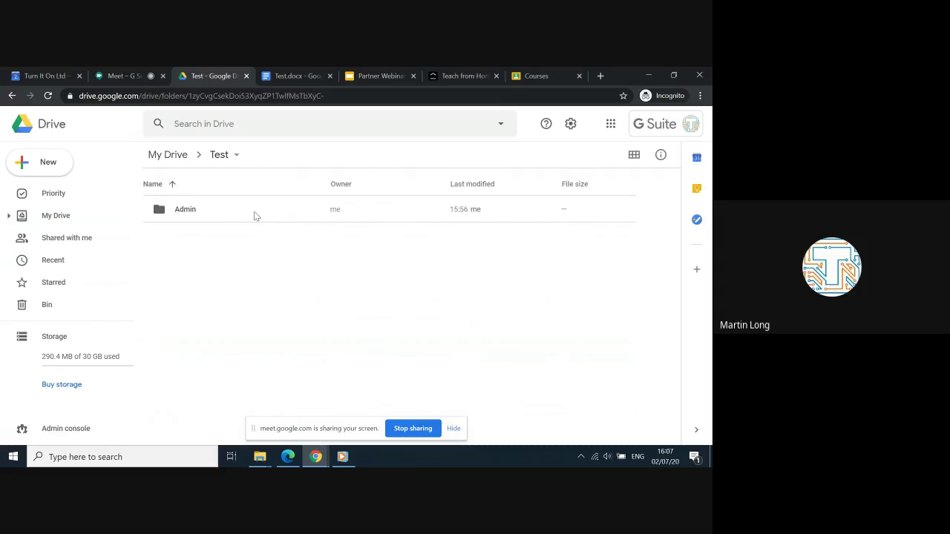
pyautogui.click(254, 215)
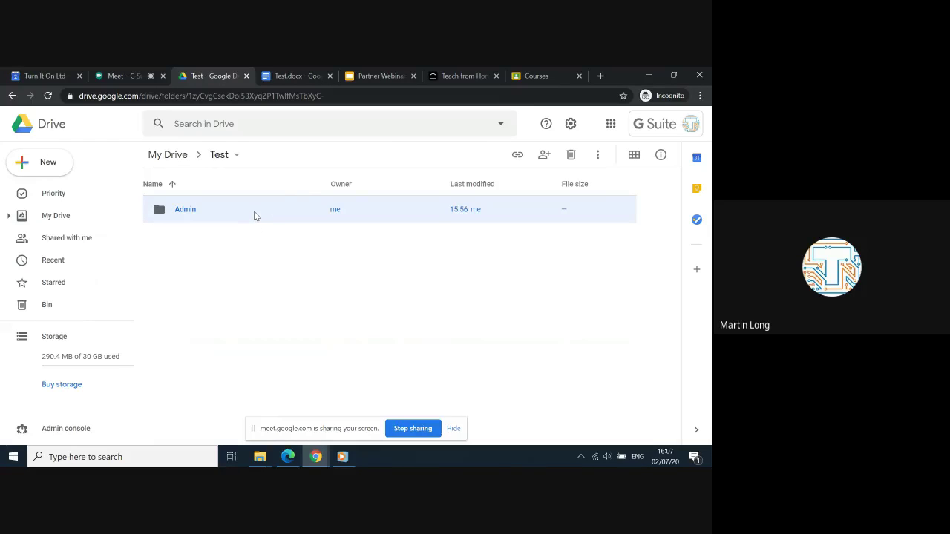
pyautogui.rightClick(254, 215)
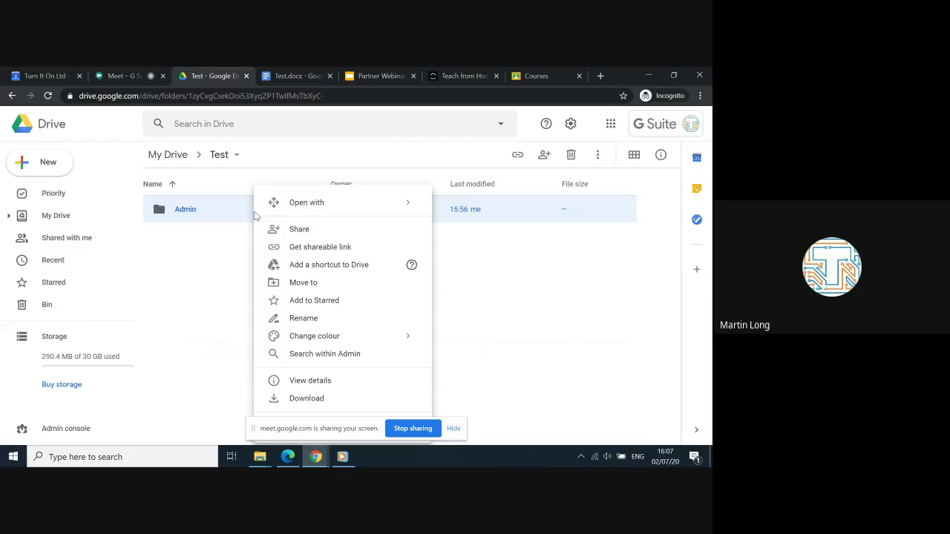
pyautogui.click(202, 227)
pyautogui.click(186, 215)
pyautogui.doubleClick(185, 214)
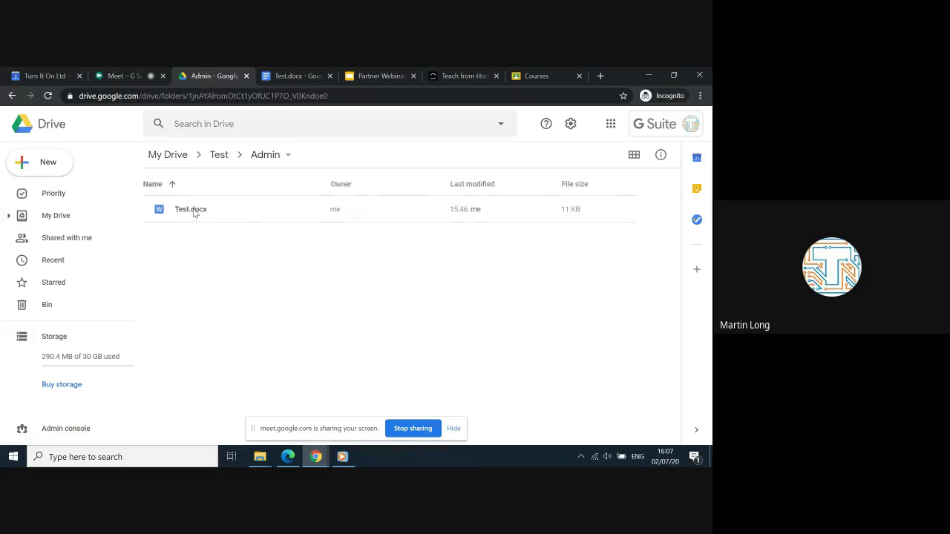
# - Move Test.docx out of the Admin folder and into its parent Test folder in My Drive
pyautogui.click(249, 213)
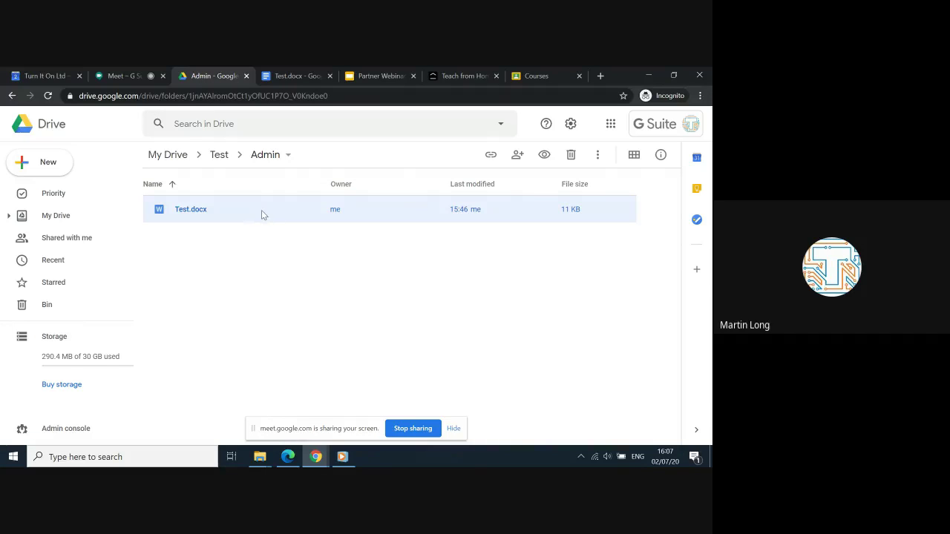
pyautogui.rightClick(261, 214)
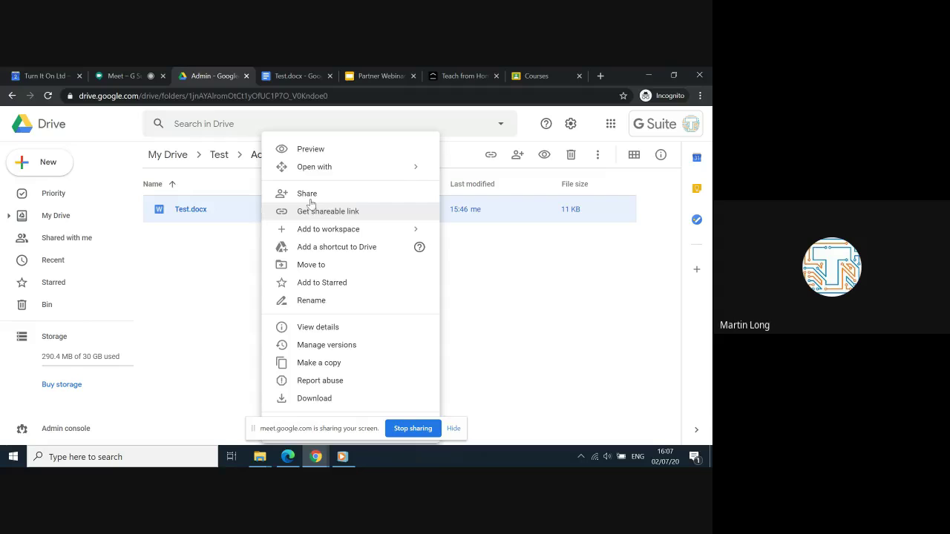
pyautogui.moveTo(354, 174)
pyautogui.moveTo(348, 230)
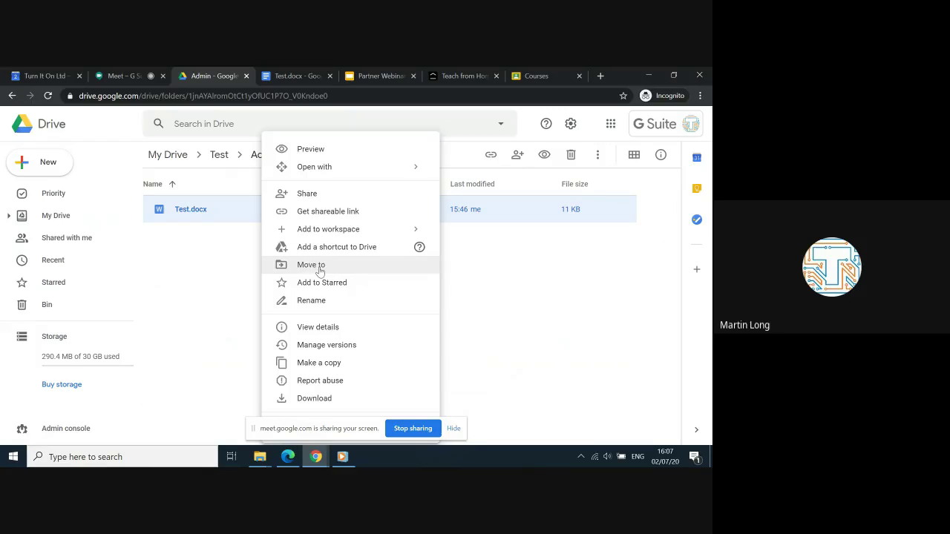
pyautogui.click(310, 265)
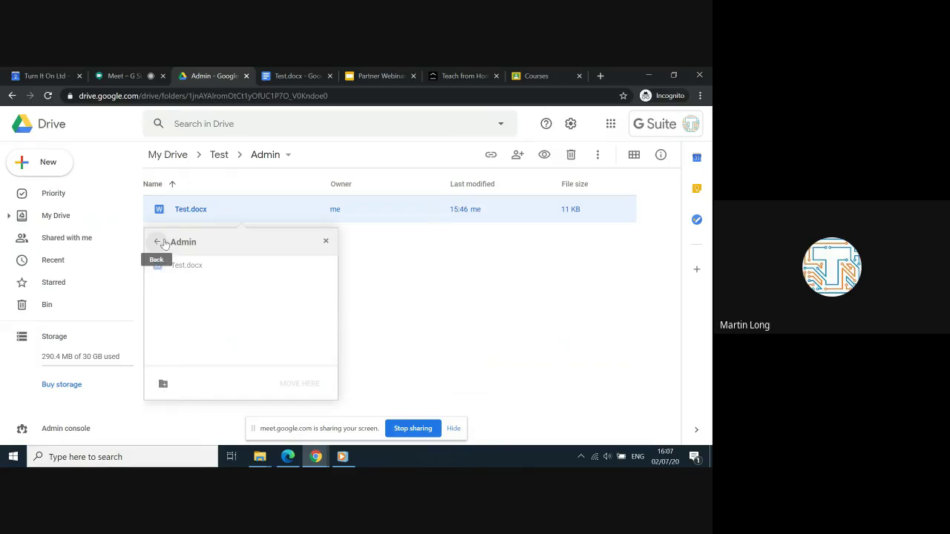
pyautogui.click(158, 242)
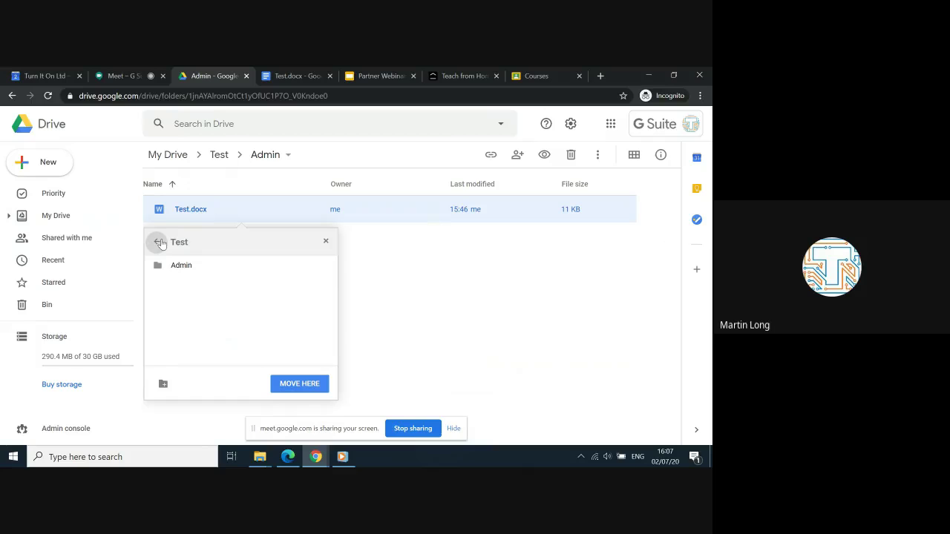
pyautogui.click(158, 241)
pyautogui.scroll(-3, 200, 310)
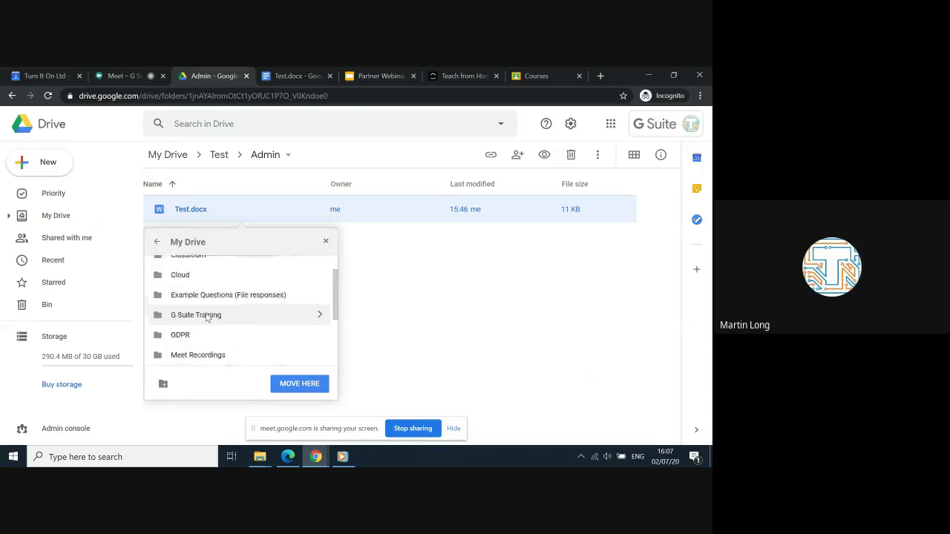
pyautogui.click(184, 312)
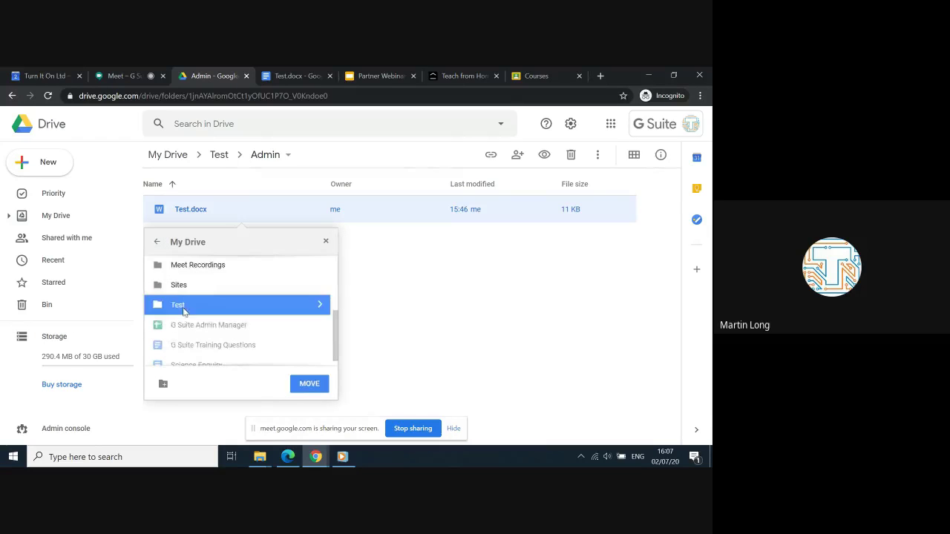
pyautogui.click(319, 305)
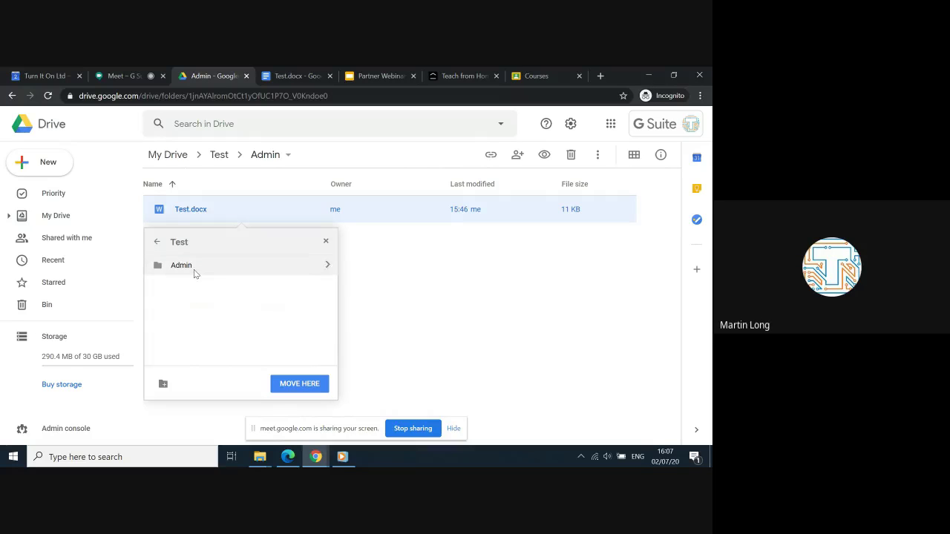
pyautogui.click(299, 385)
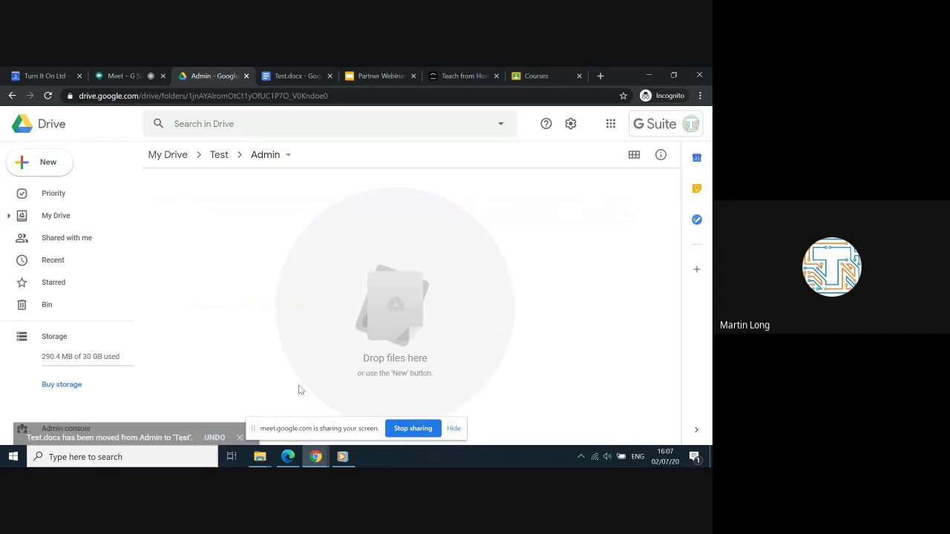
# - Open the Test folder, add Test.docx to Starred, and view it in the Starred section
pyautogui.click(218, 155)
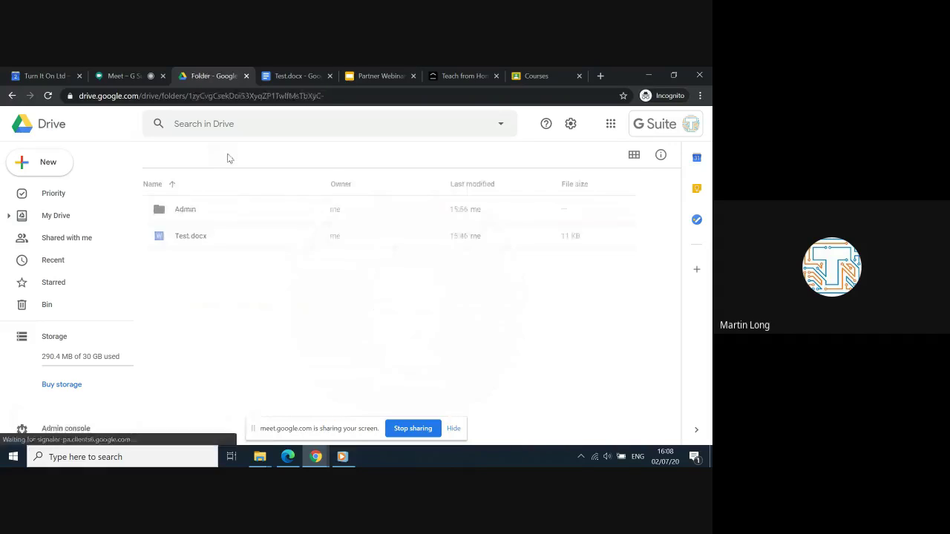
pyautogui.click(254, 235)
pyautogui.rightClick(254, 235)
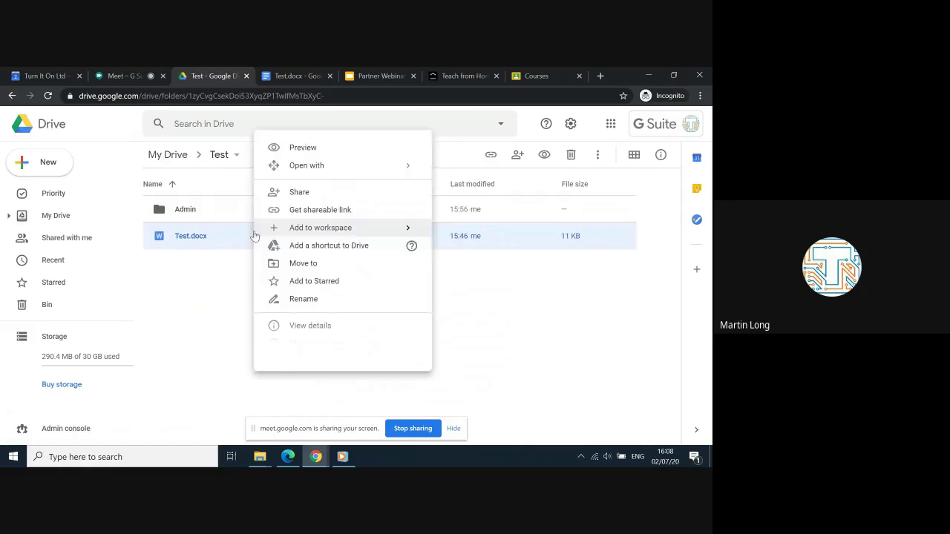
pyautogui.click(324, 283)
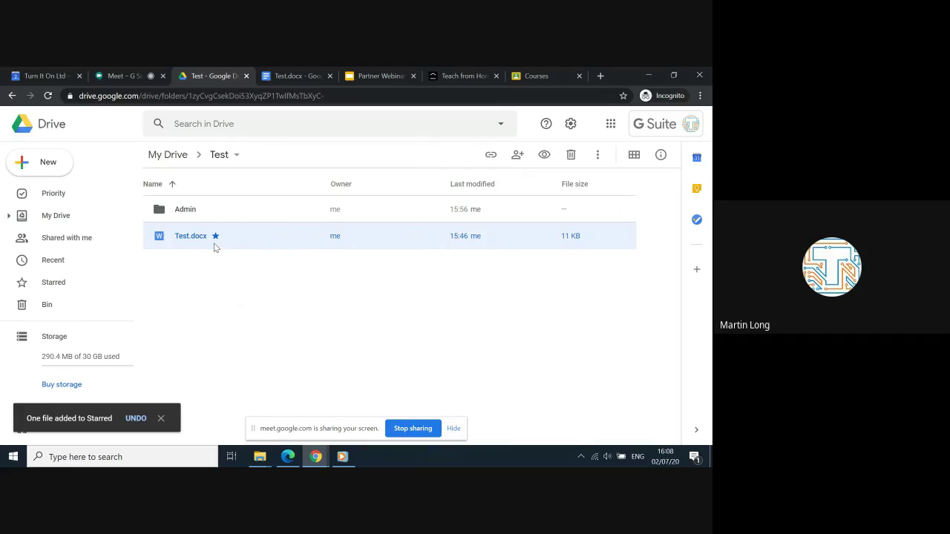
pyautogui.click(58, 290)
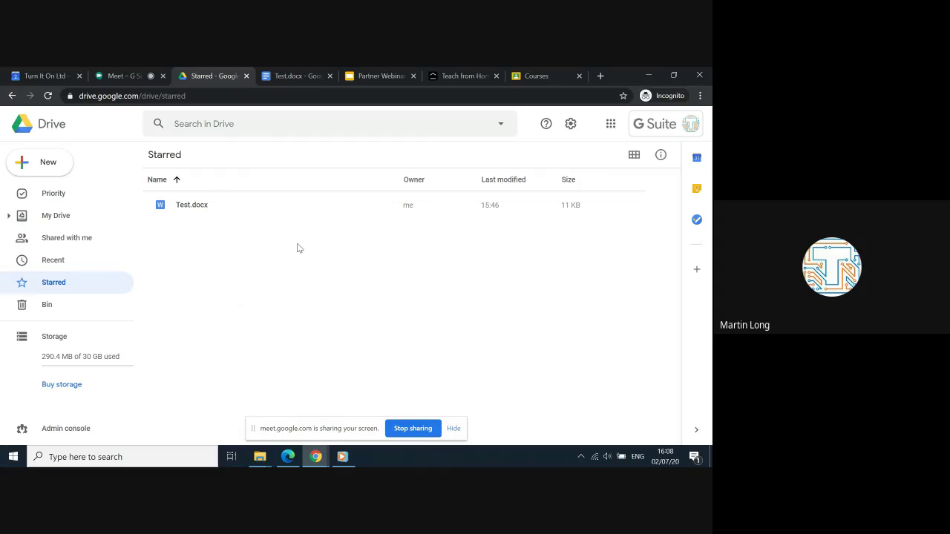
# - Select all items in the Bin, request their permanent deletion, and cancel at the confirmation
pyautogui.click(74, 216)
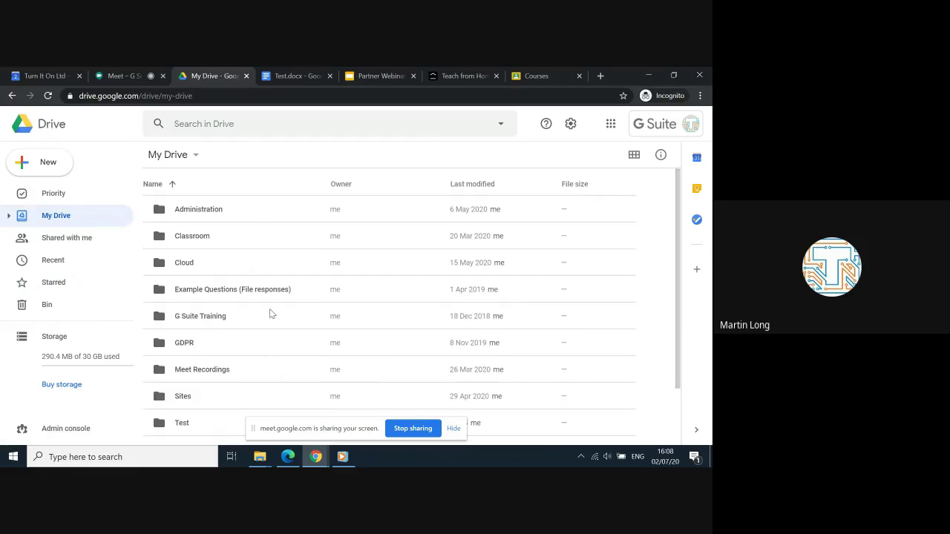
pyautogui.click(63, 308)
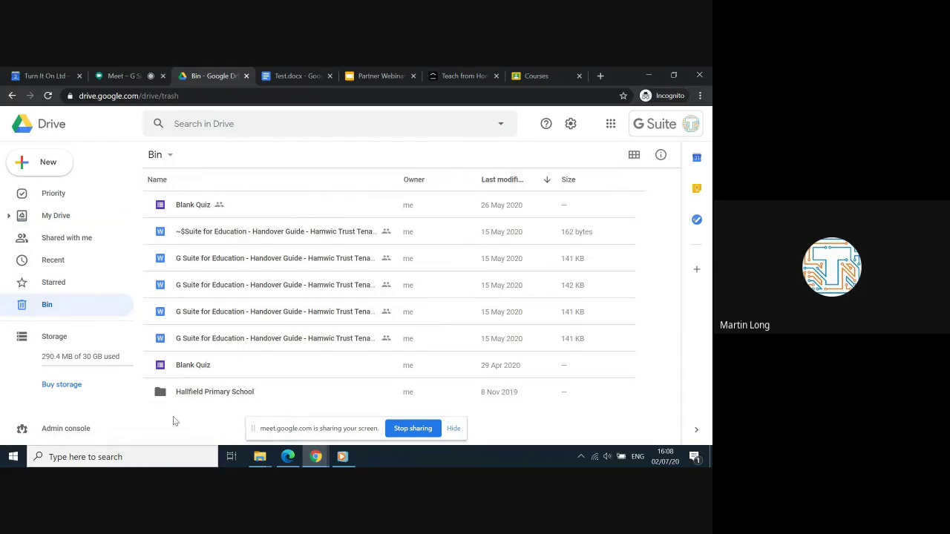
pyautogui.moveTo(171, 419); pyautogui.dragTo(555, 168)
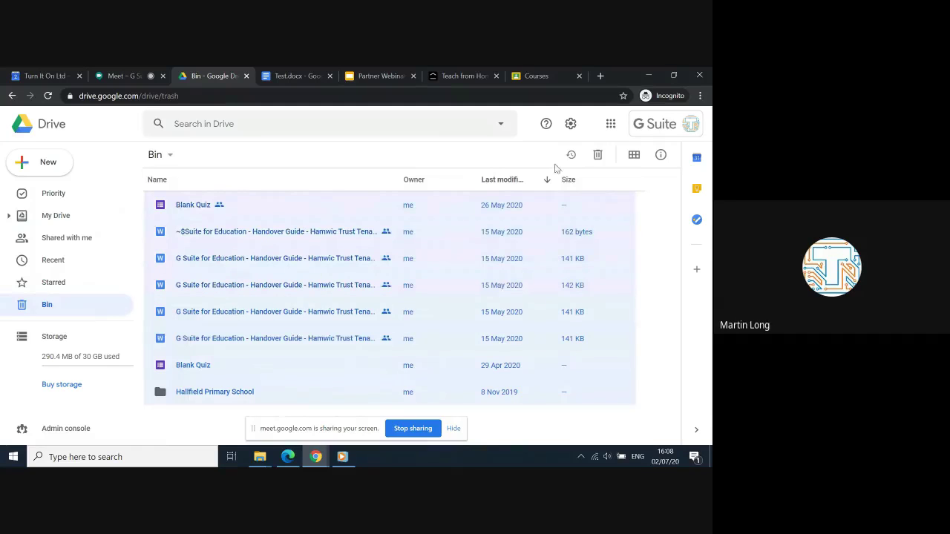
pyautogui.click(598, 157)
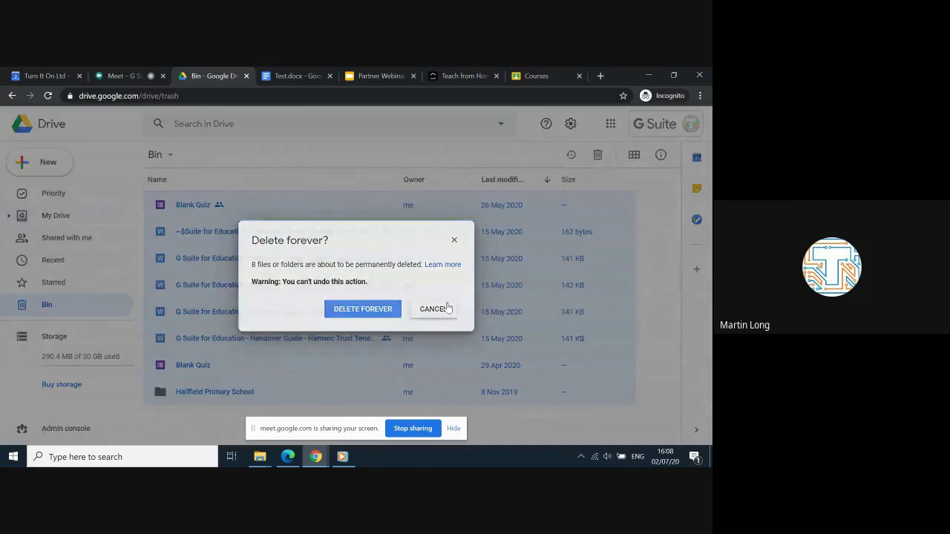
pyautogui.click(443, 309)
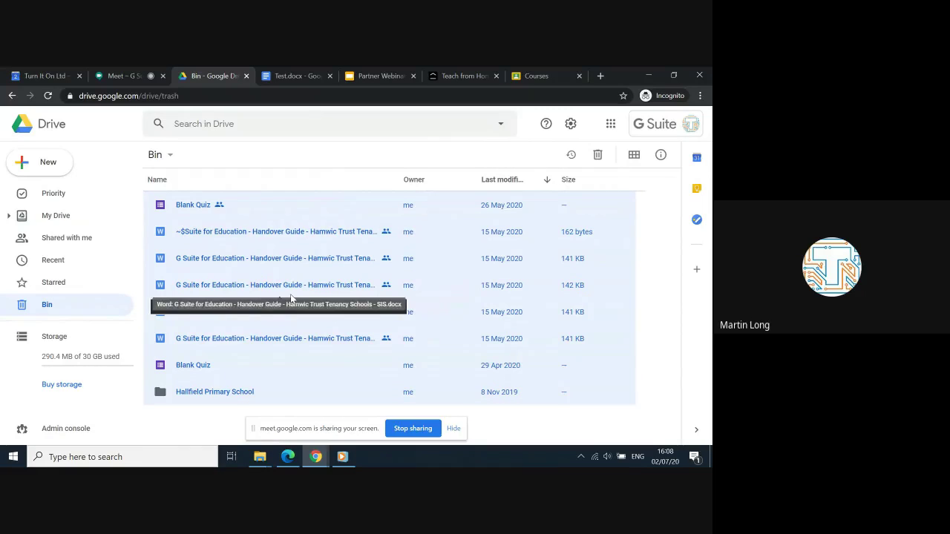
# - Look at where Drive for desktop is offered, and view the local Test folder under Downloads in File Explorer before returning to Drive
pyautogui.click(571, 130)
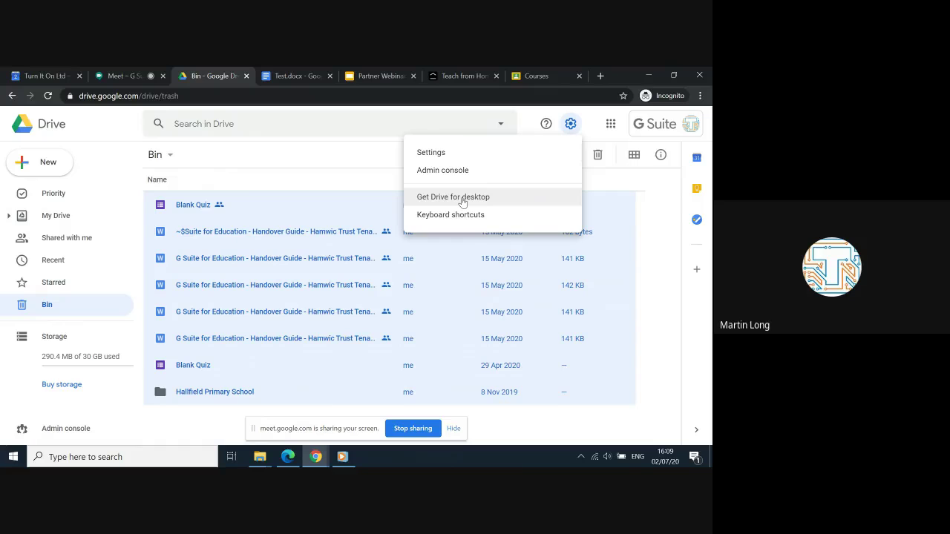
pyautogui.click(668, 312)
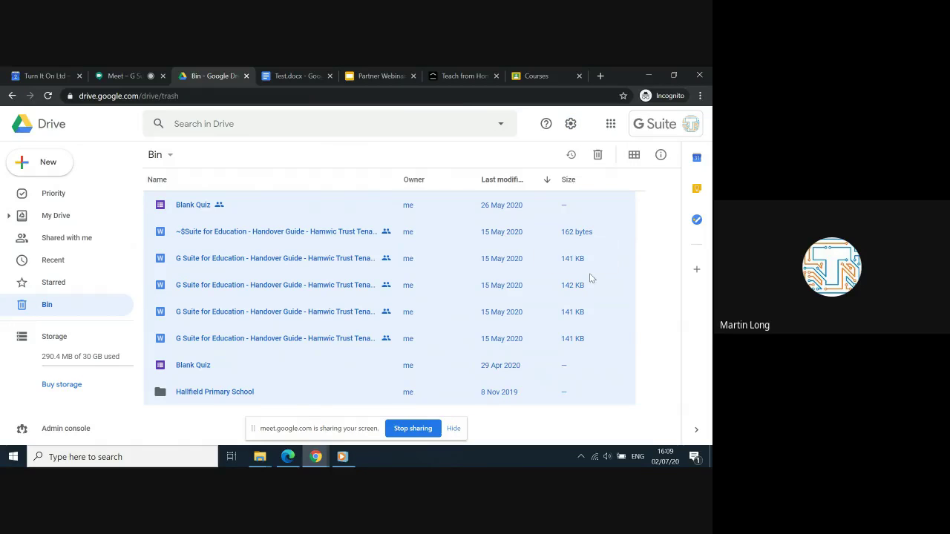
pyautogui.moveTo(269, 460)
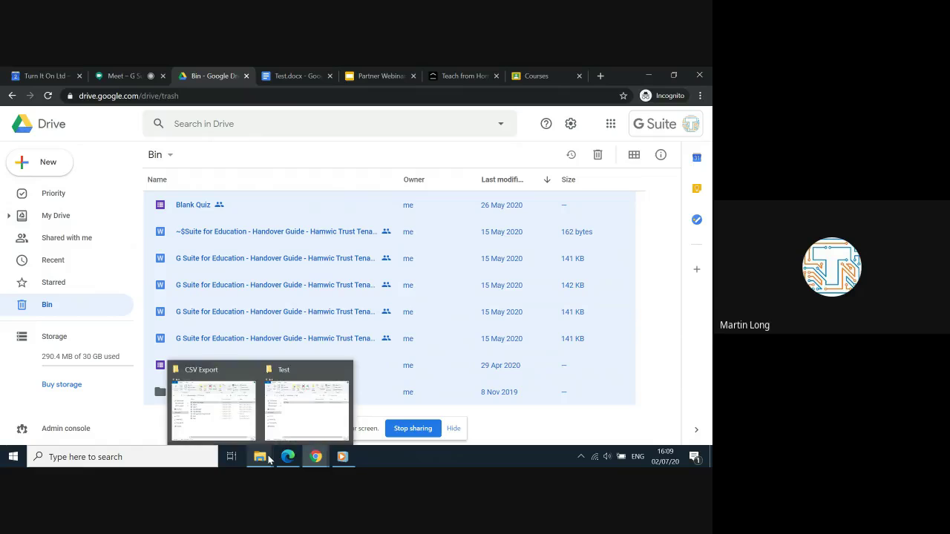
pyautogui.click(307, 408)
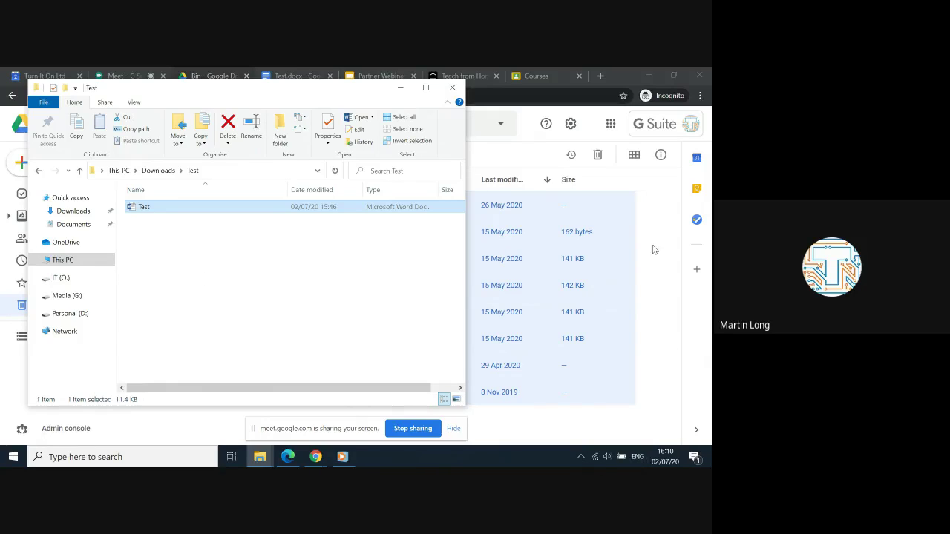
pyautogui.click(629, 75)
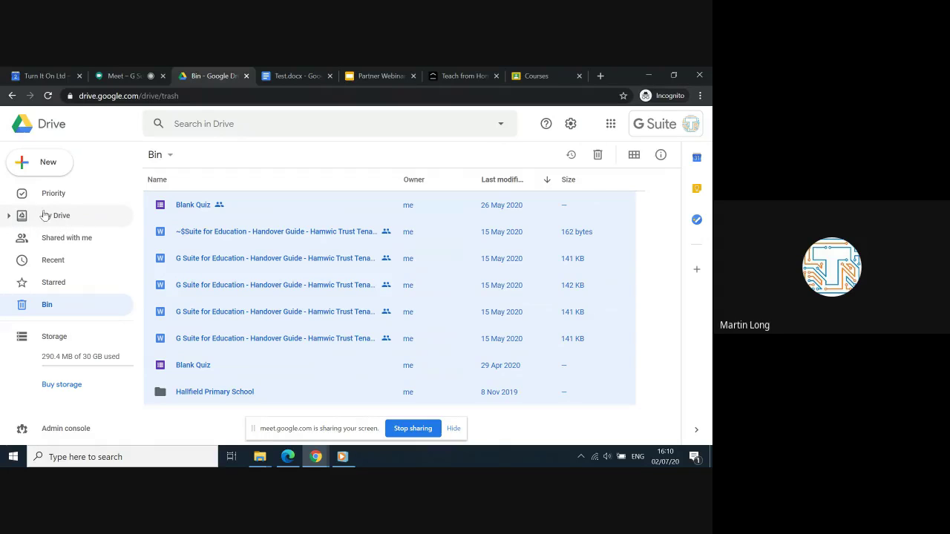
# - Clear the selection in the Bin and look through the folders and files in My Drive
pyautogui.press('Escape')
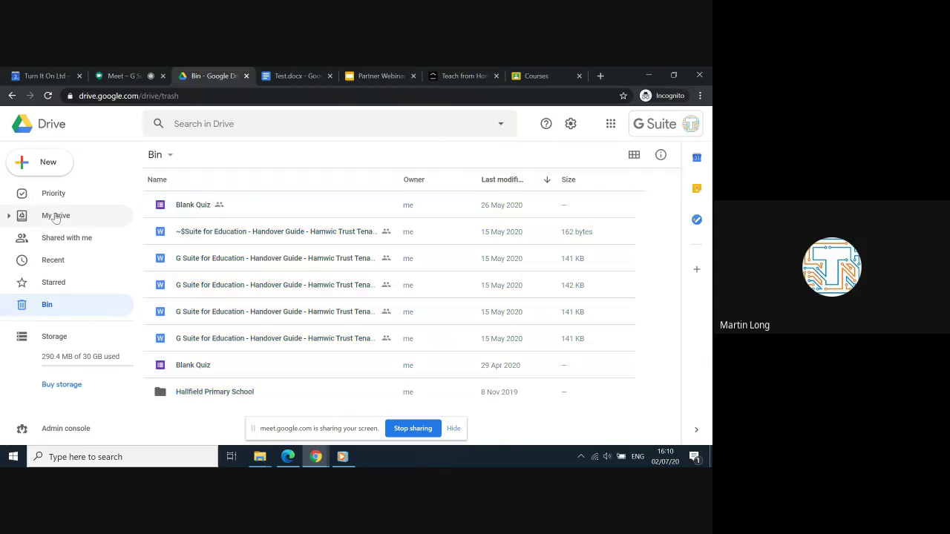
pyautogui.click(55, 216)
pyautogui.scroll(-2, 267, 297)
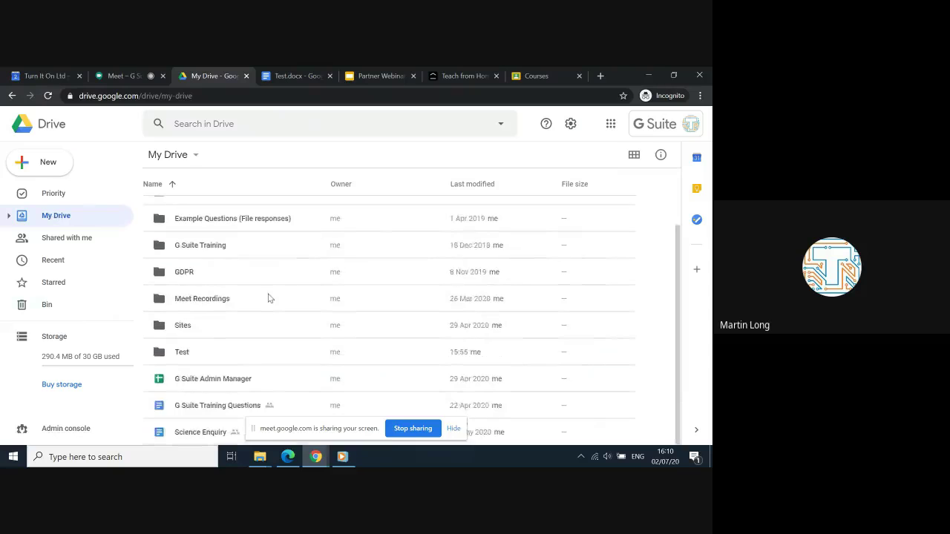
pyautogui.scroll(2, 267, 297)
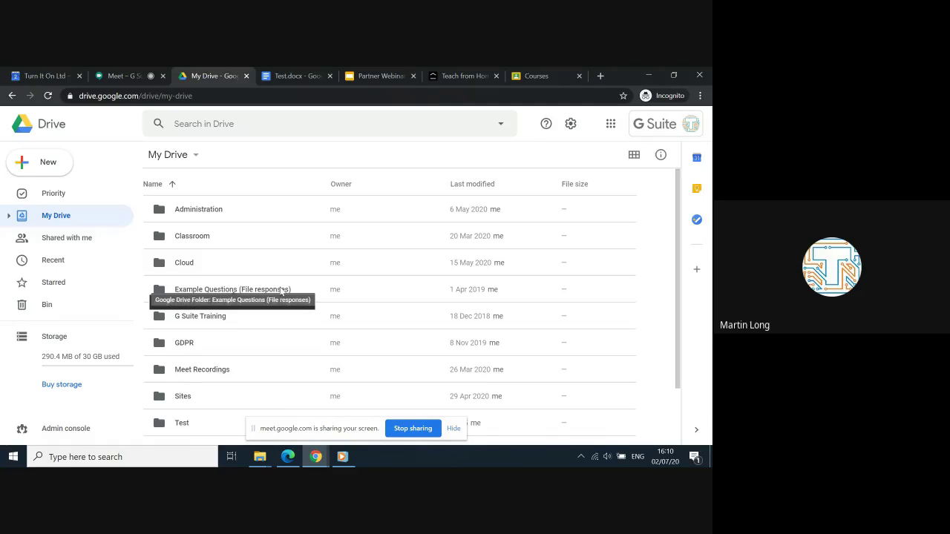
# - View the open Test.docx document in Google Docs, check back in My Drive, and return to the document
pyautogui.click(297, 75)
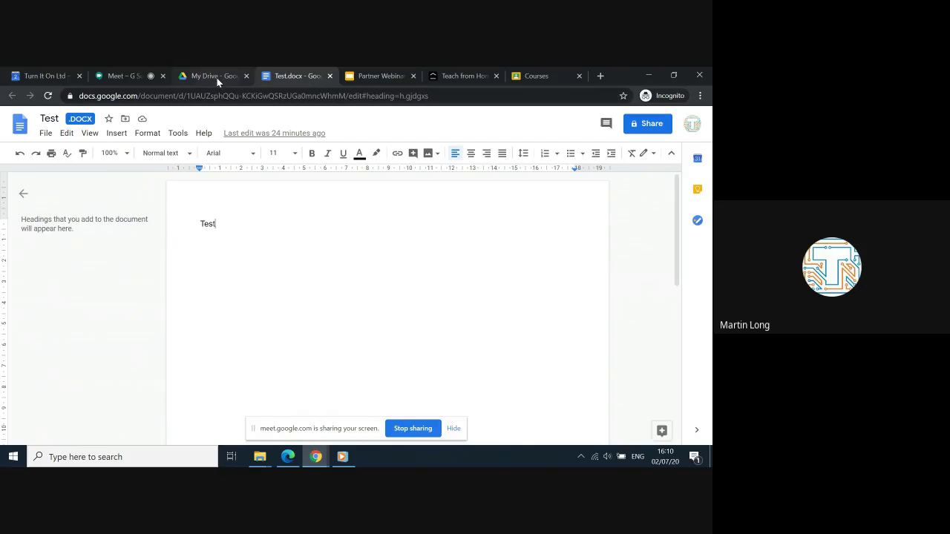
pyautogui.click(217, 78)
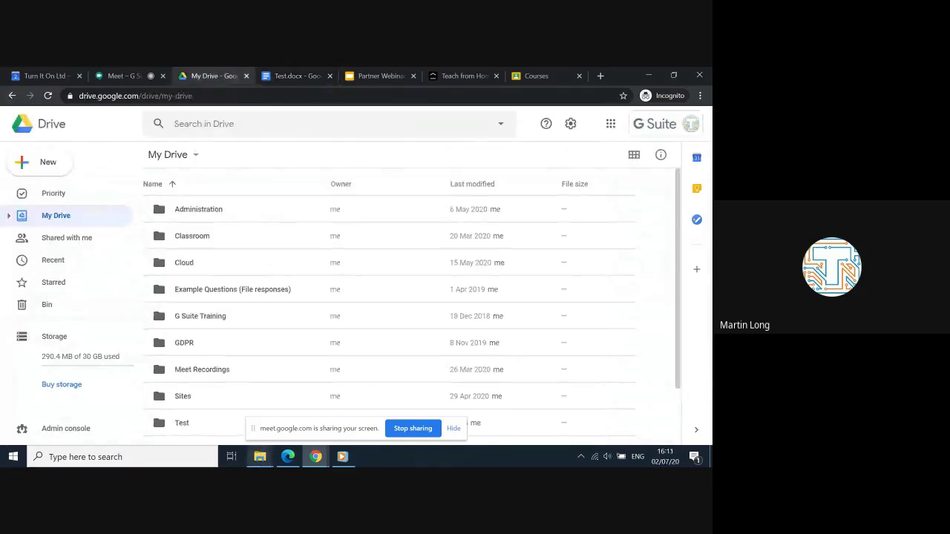
pyautogui.moveTo(261, 454)
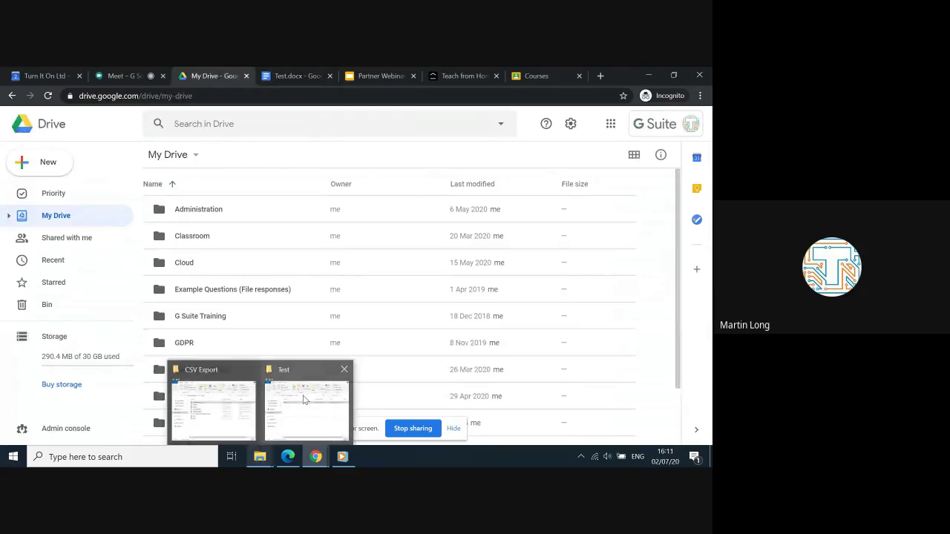
pyautogui.moveTo(304, 400)
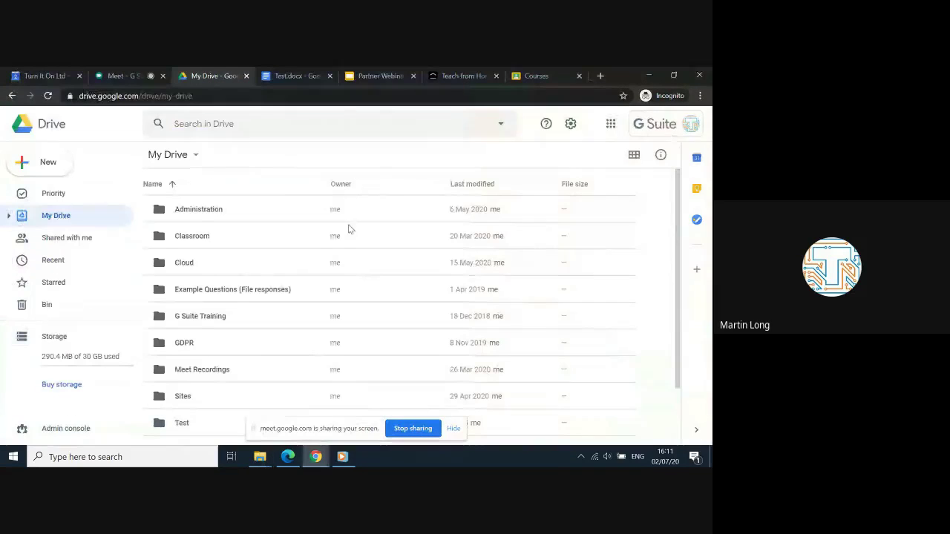
pyautogui.click(285, 77)
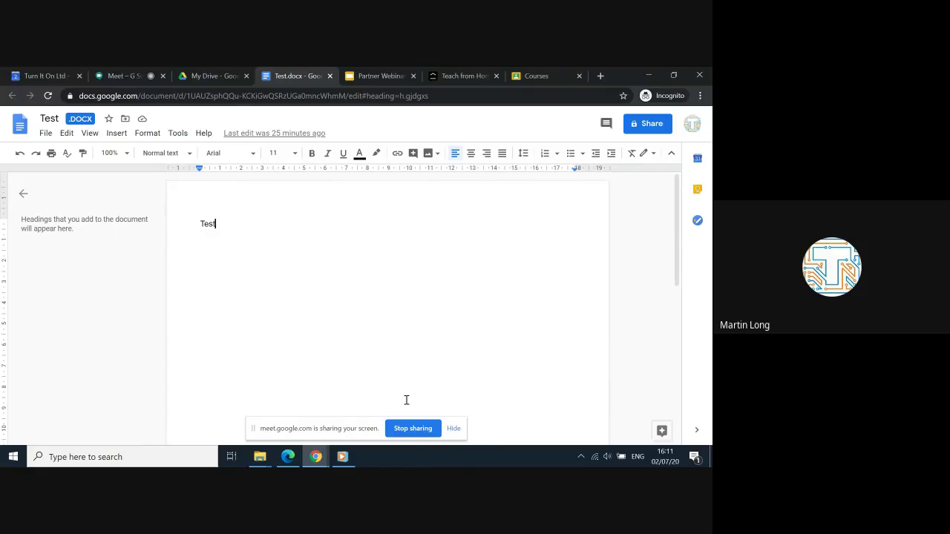
pyautogui.moveTo(327, 458)
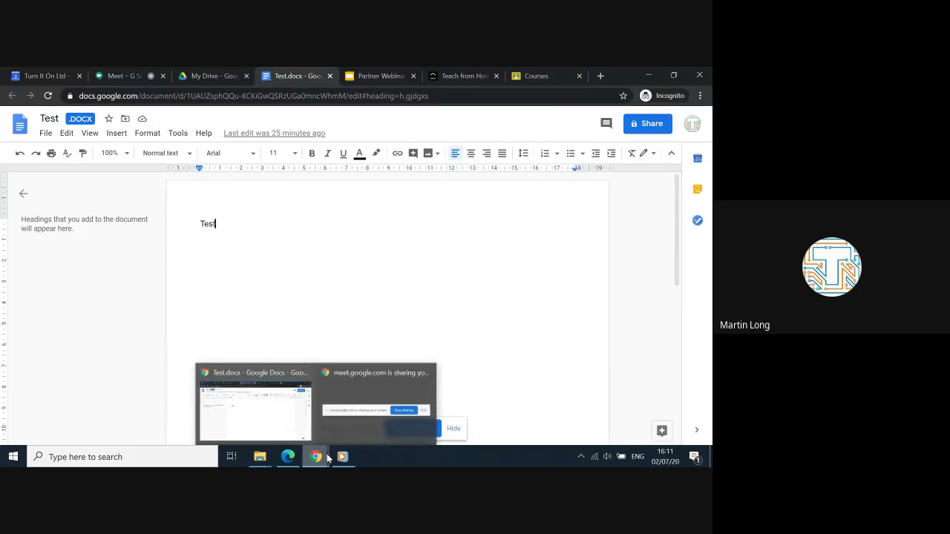